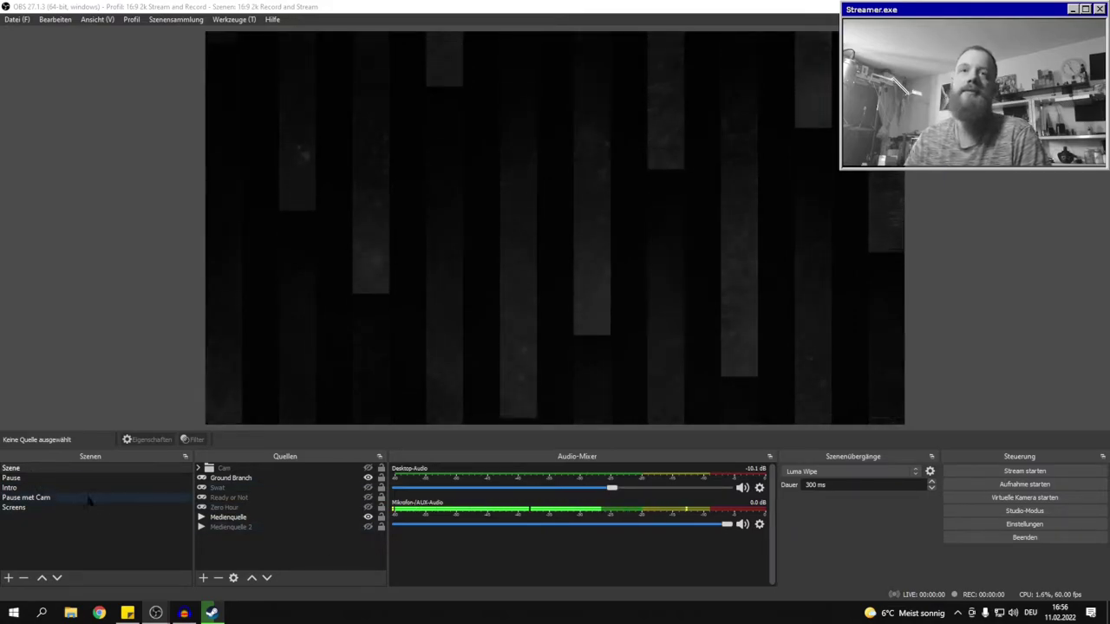
Preview the Pause, Intro and Szene scenes, and look through the source types that can be added.
click(36, 479)
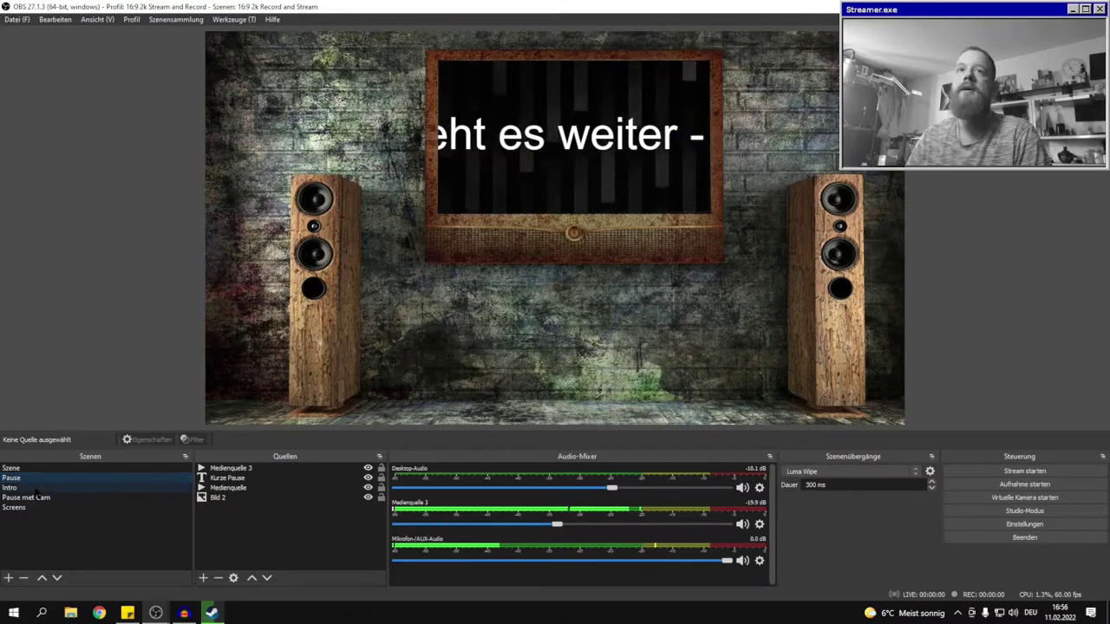
click(33, 488)
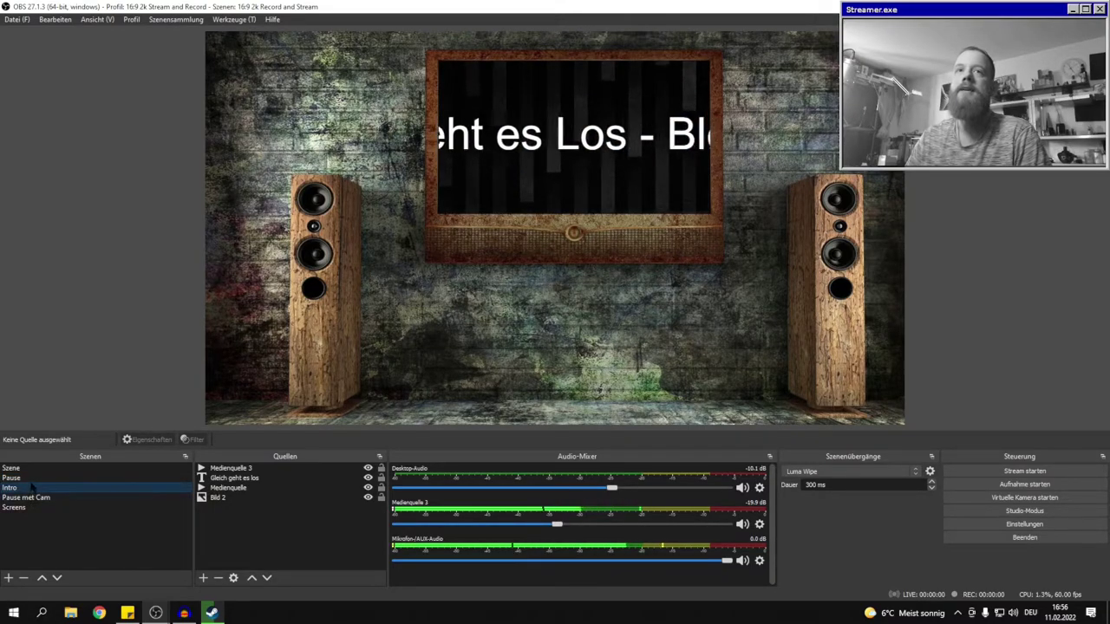
click(34, 469)
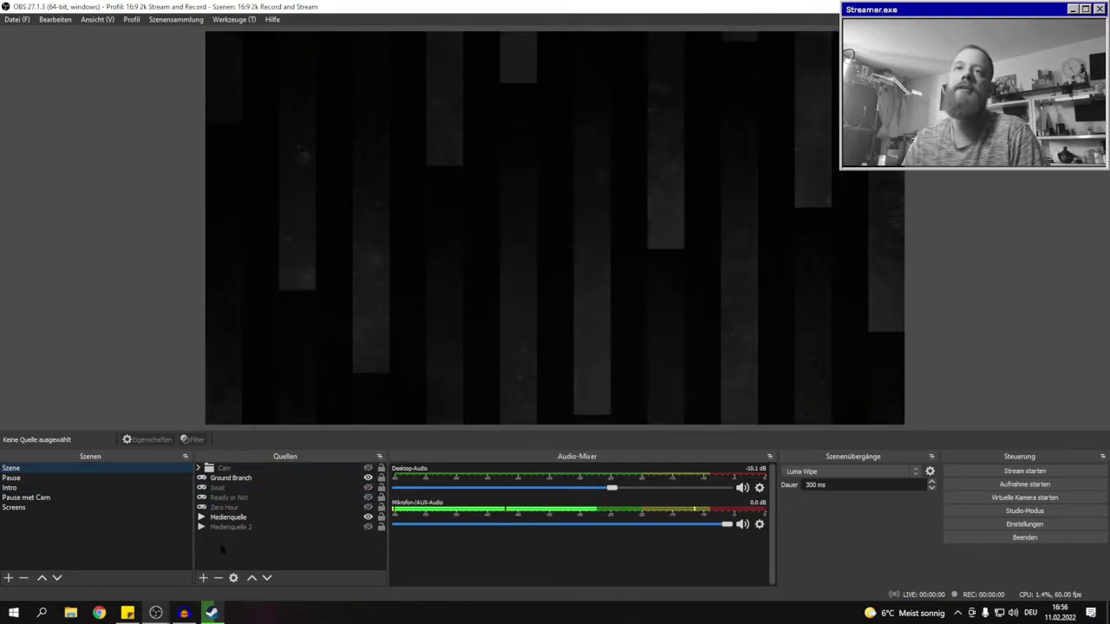
click(203, 577)
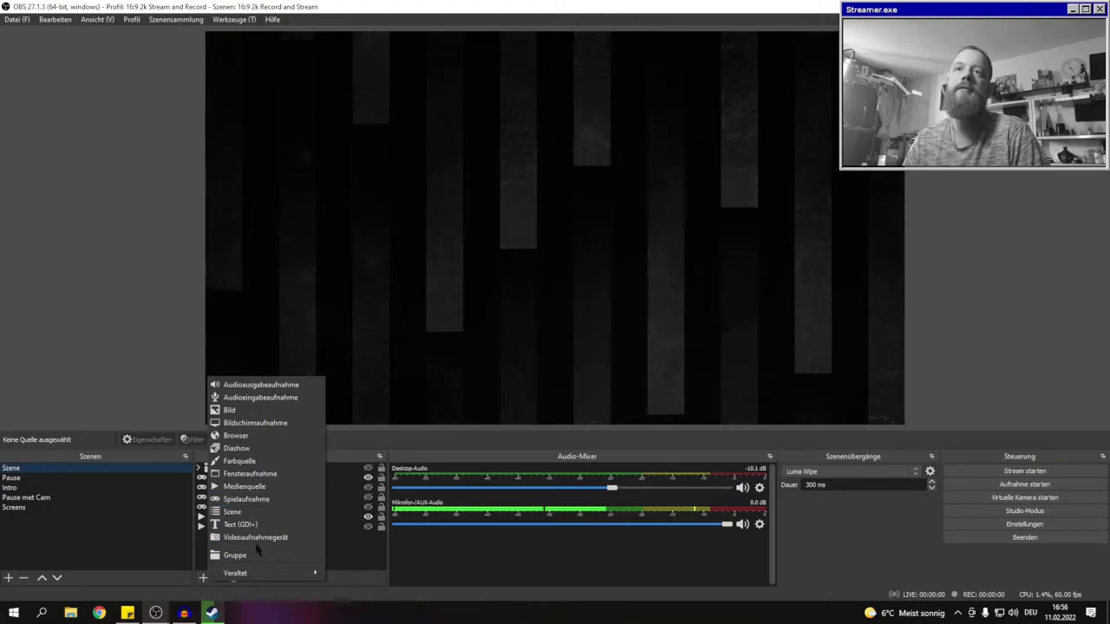
click(366, 548)
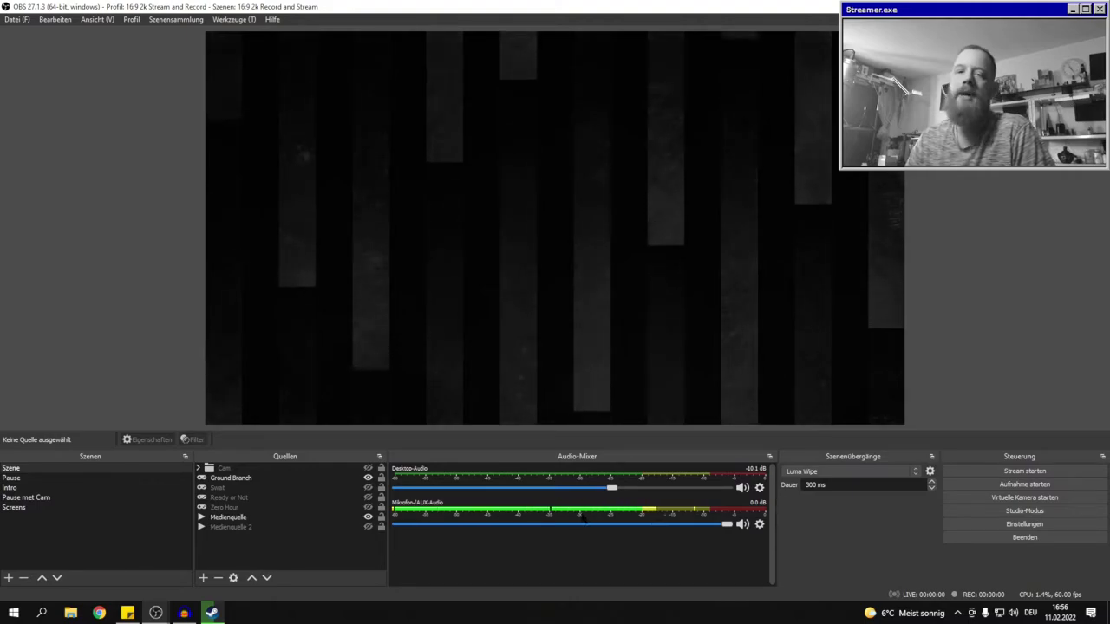
Review the audio track assignments for desktop audio, media source and microphone in the advanced audio properties.
click(760, 524)
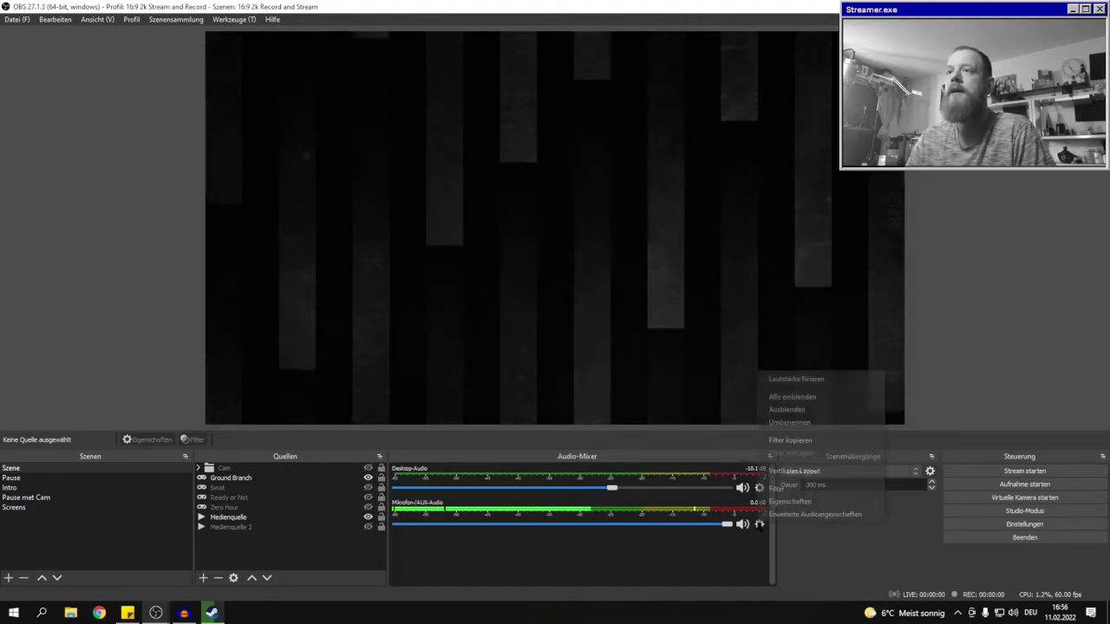
click(772, 515)
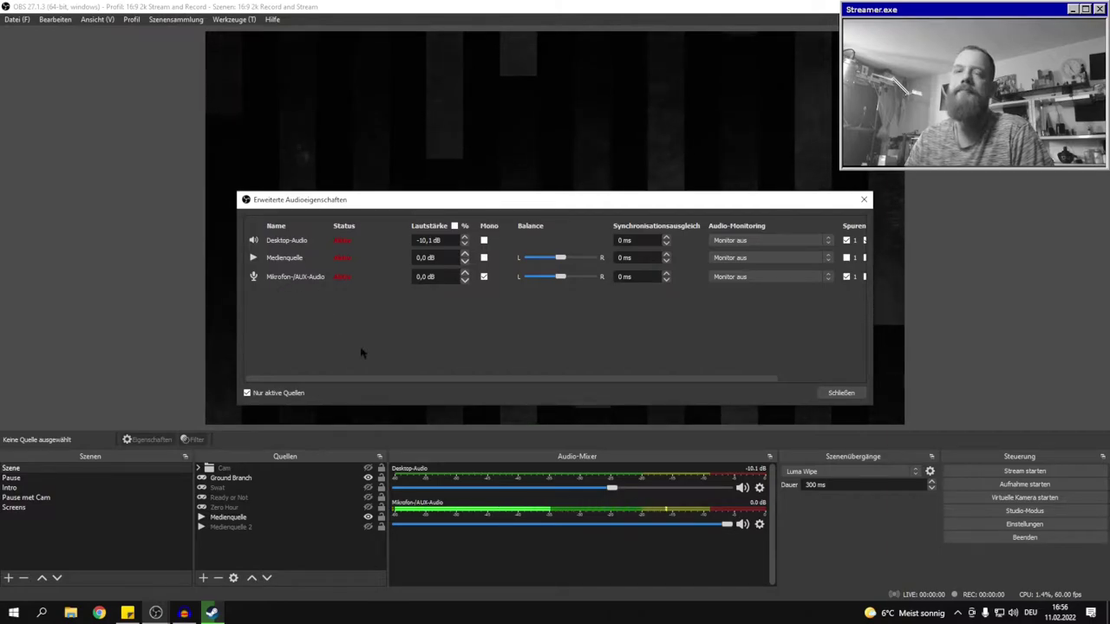
drag(384, 381, 523, 387)
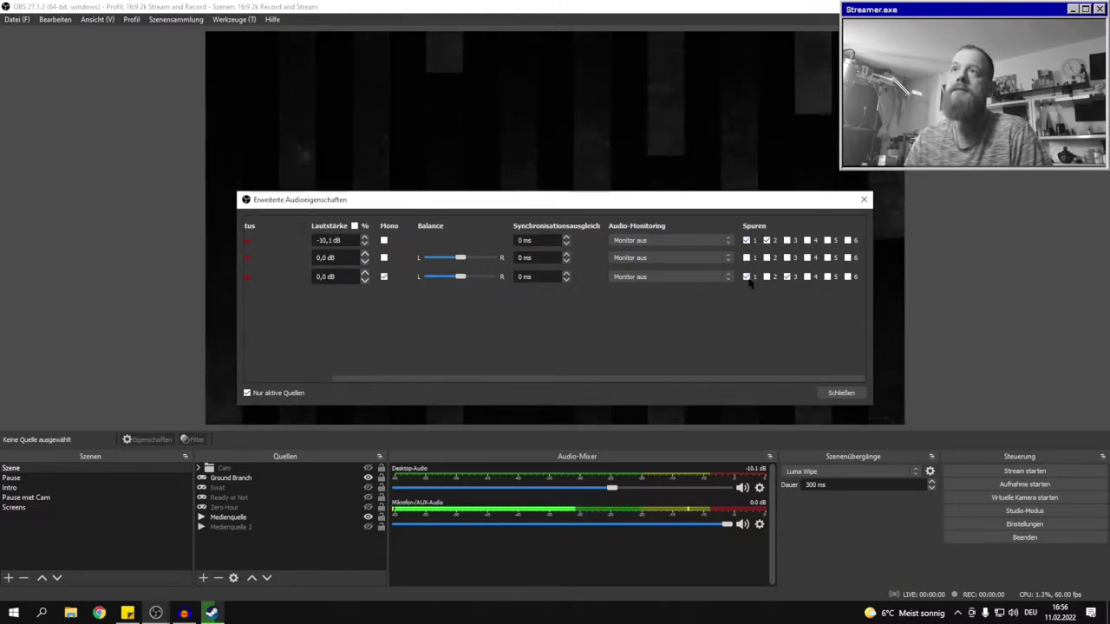
drag(698, 382, 592, 384)
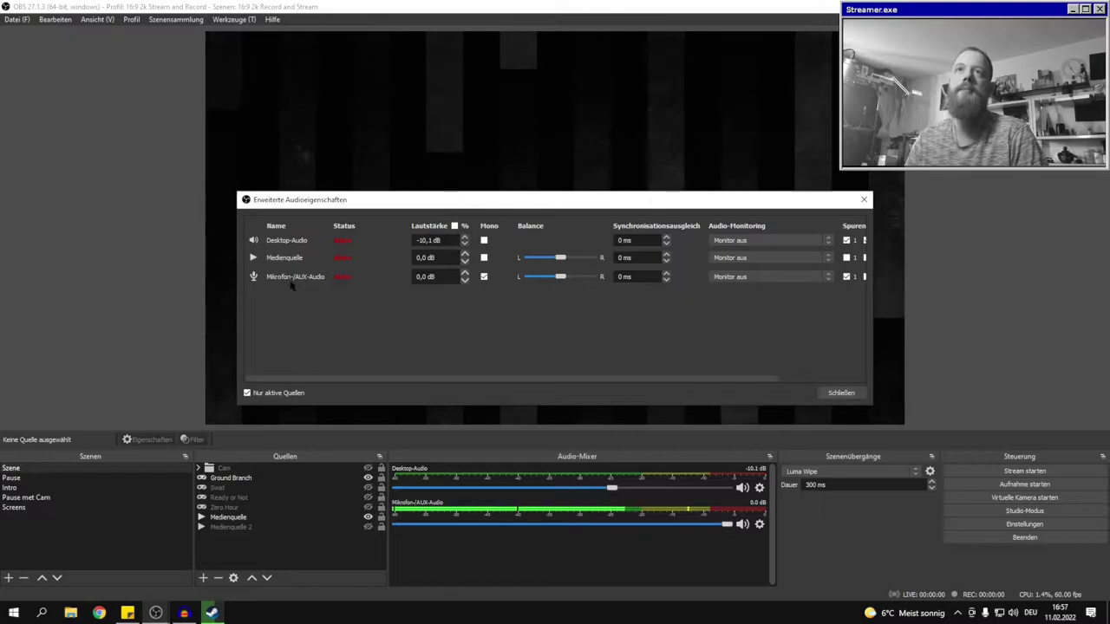
drag(367, 379, 493, 389)
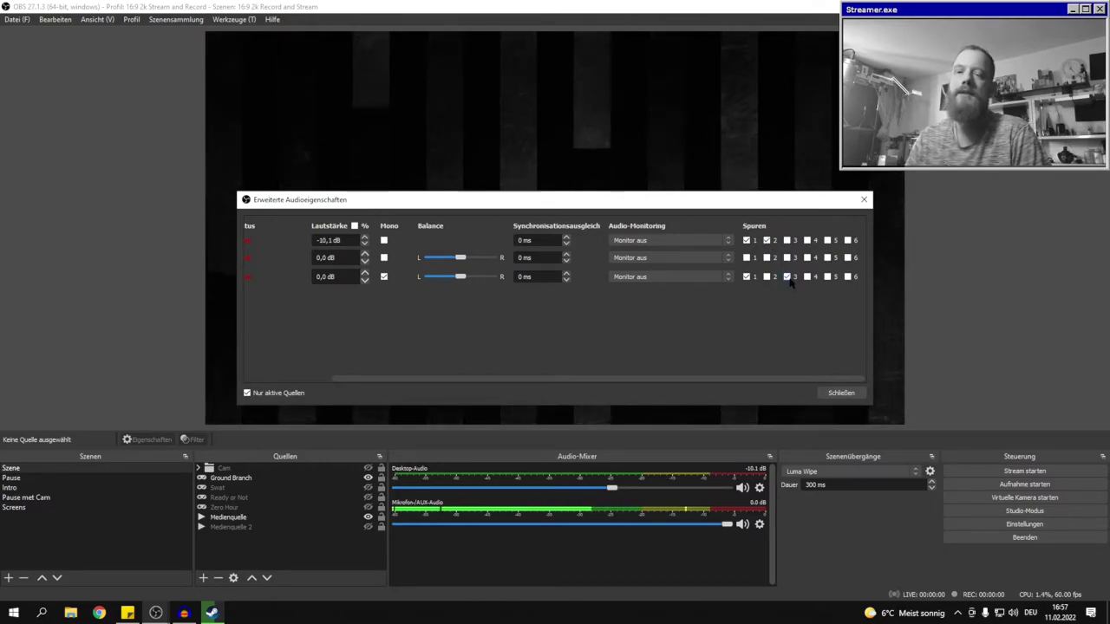
click(841, 392)
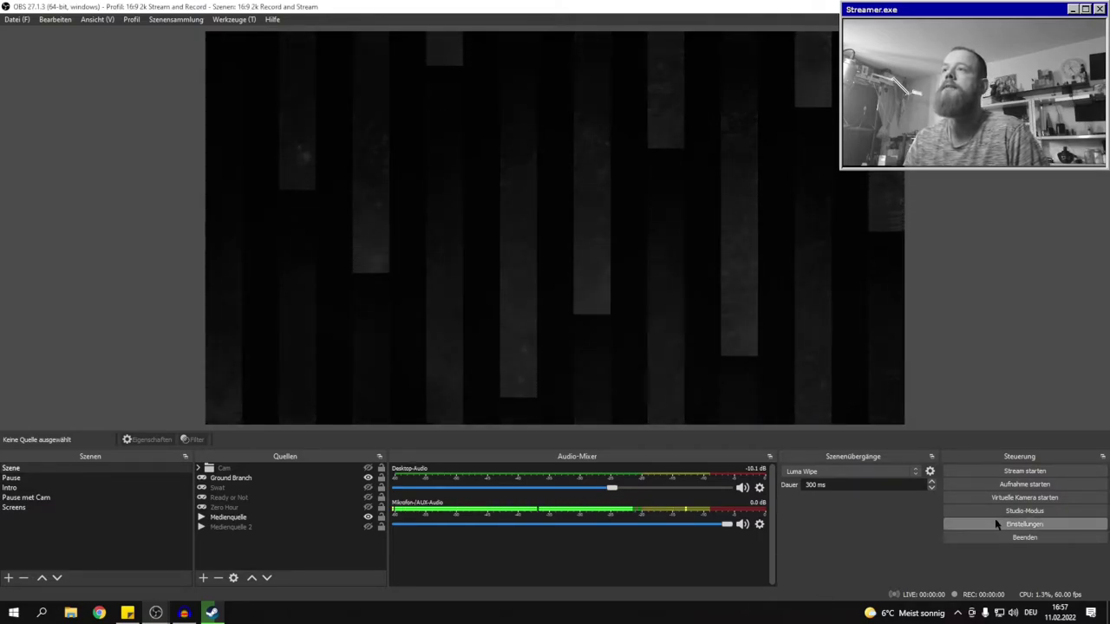
Review the general settings, streaming platform settings, and the stream and recording output settings.
click(1024, 524)
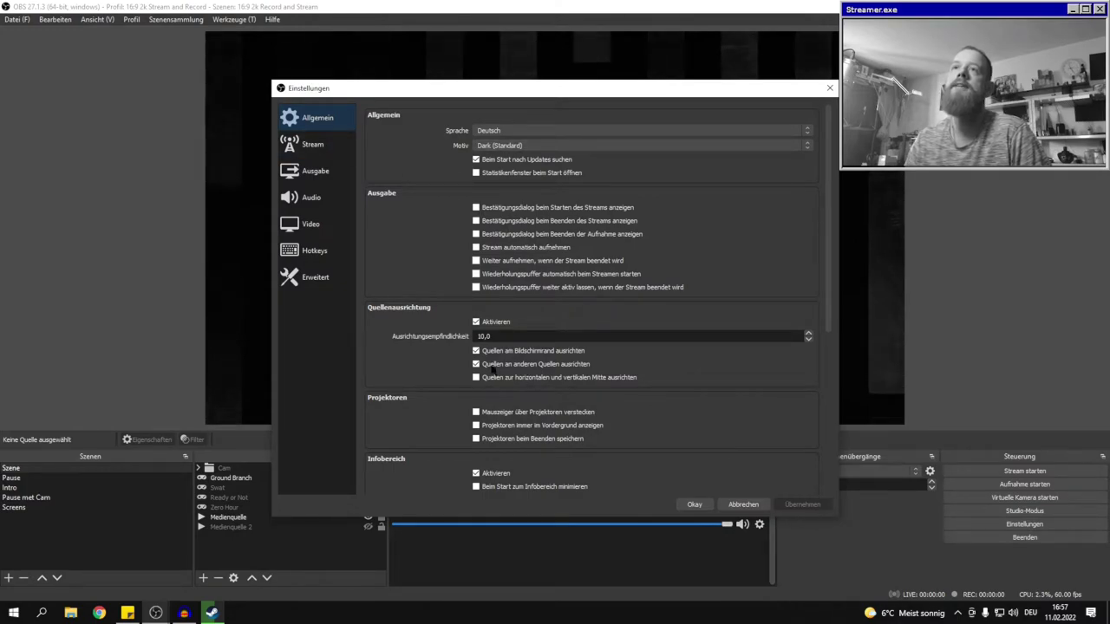
click(314, 146)
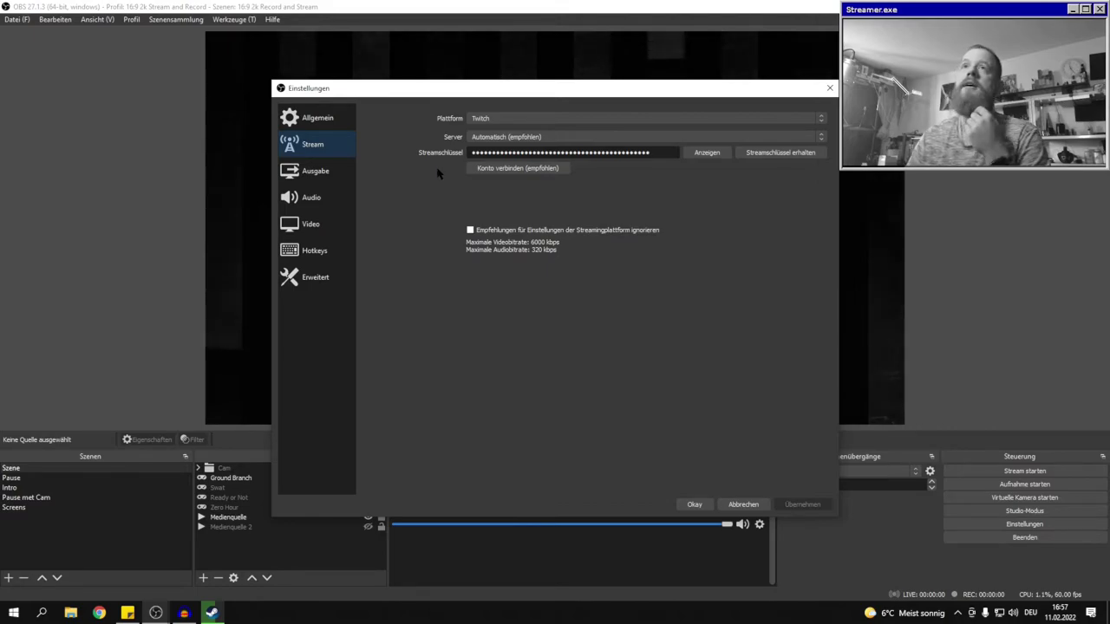
click(328, 171)
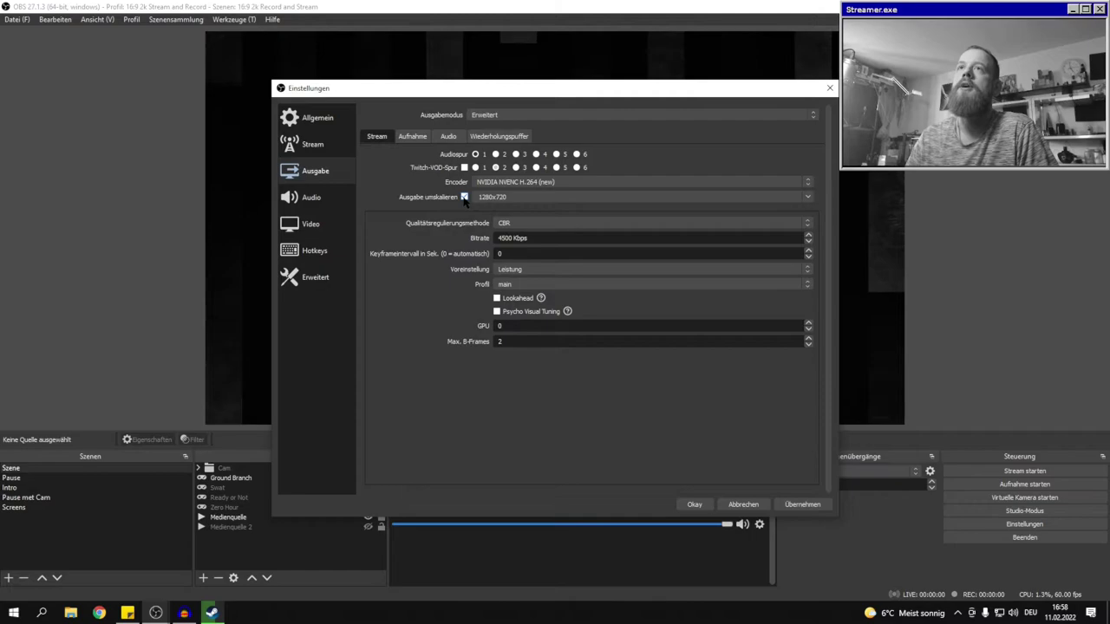
click(412, 136)
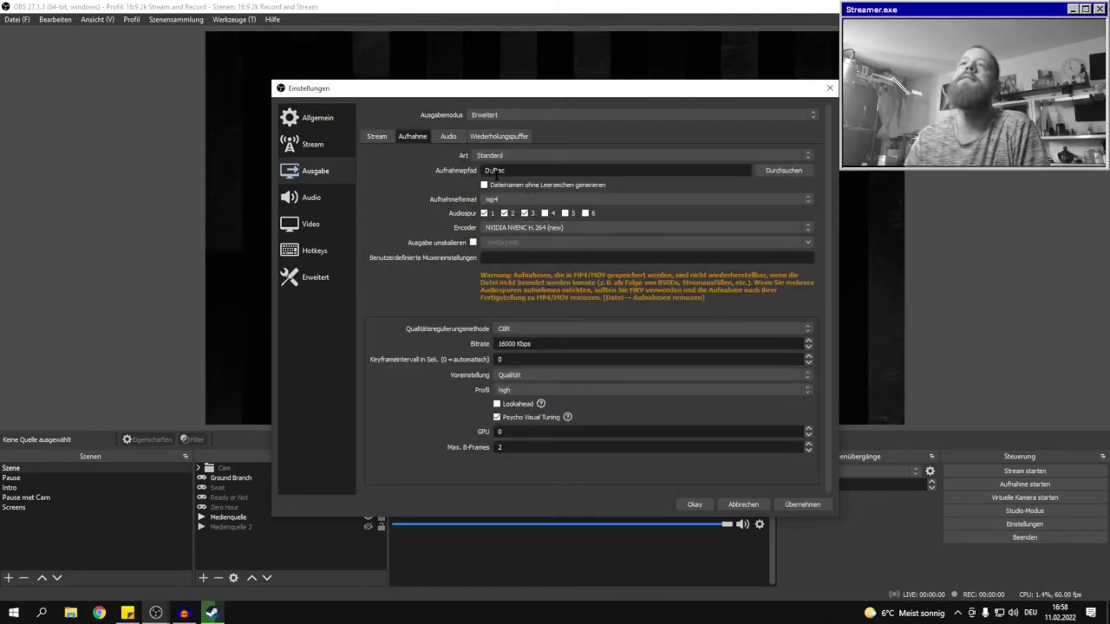
Compare the x264 and NVIDIA NVENC H.264 (new) encoders for the stream output, ending on NVIDIA NVENC H.264 (new).
click(382, 138)
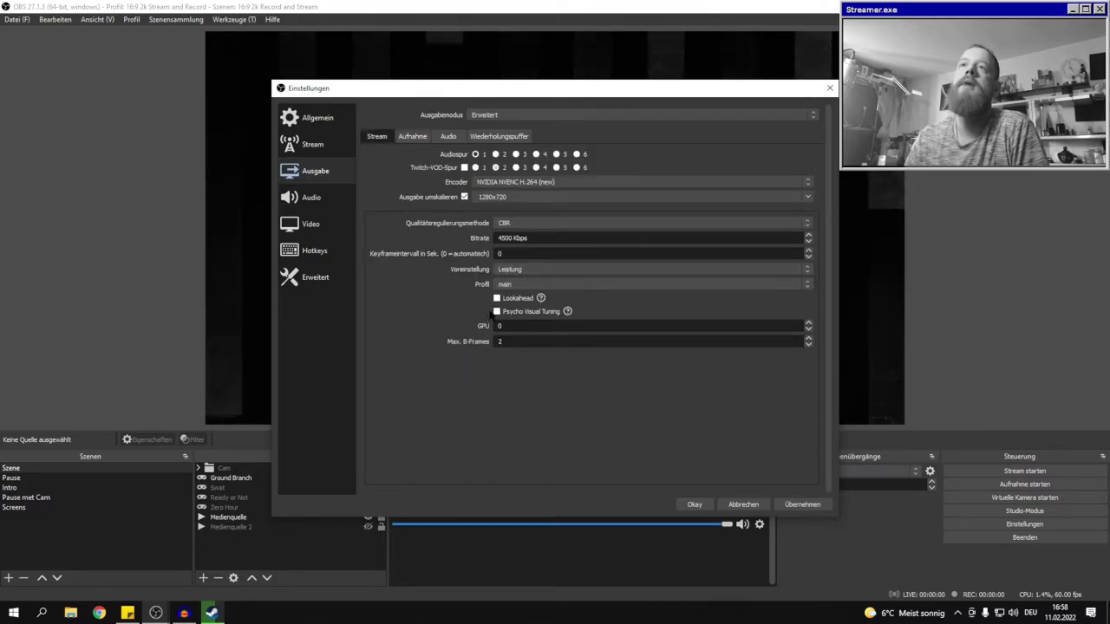
click(519, 182)
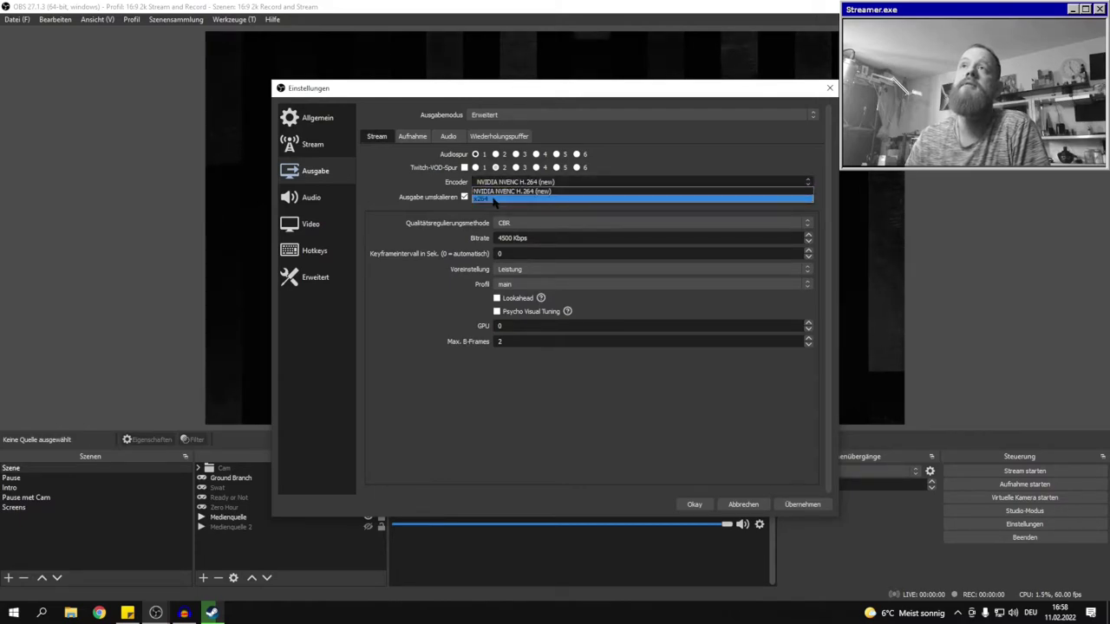
click(498, 196)
click(499, 182)
click(503, 191)
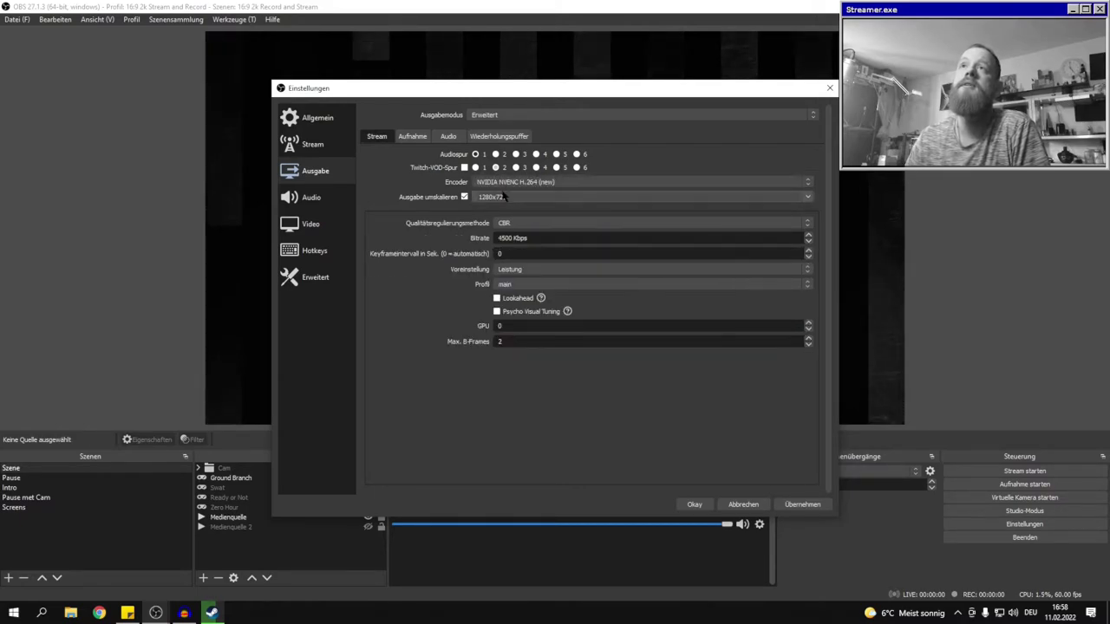
Set the stream encoder's preset to Qualität and its profile to main.
click(523, 270)
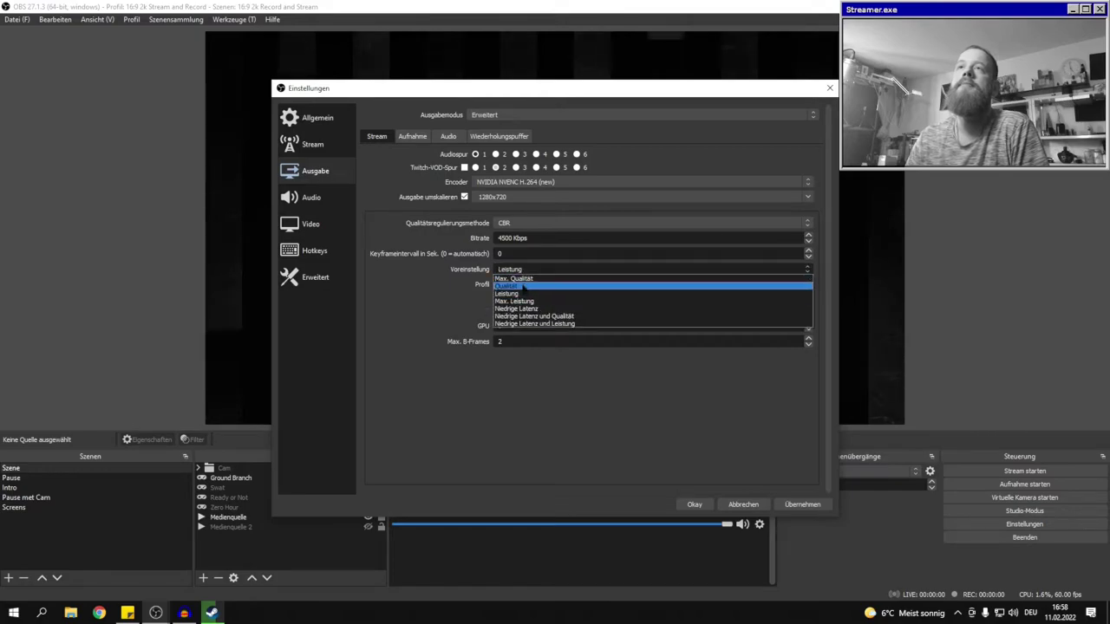
click(524, 289)
mouse_move(497, 298)
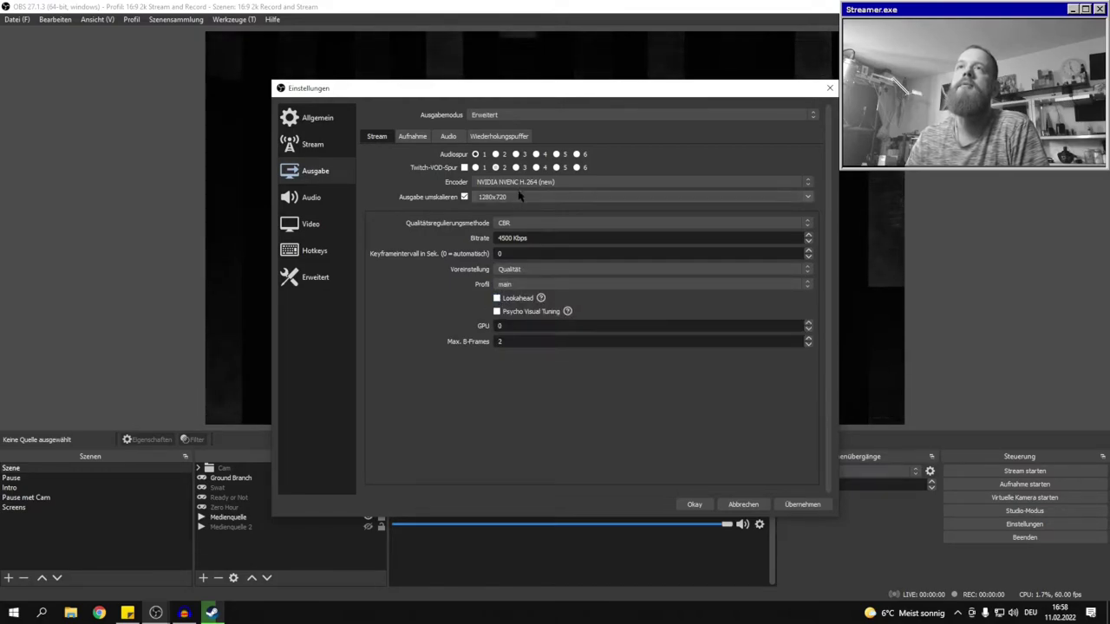
click(502, 270)
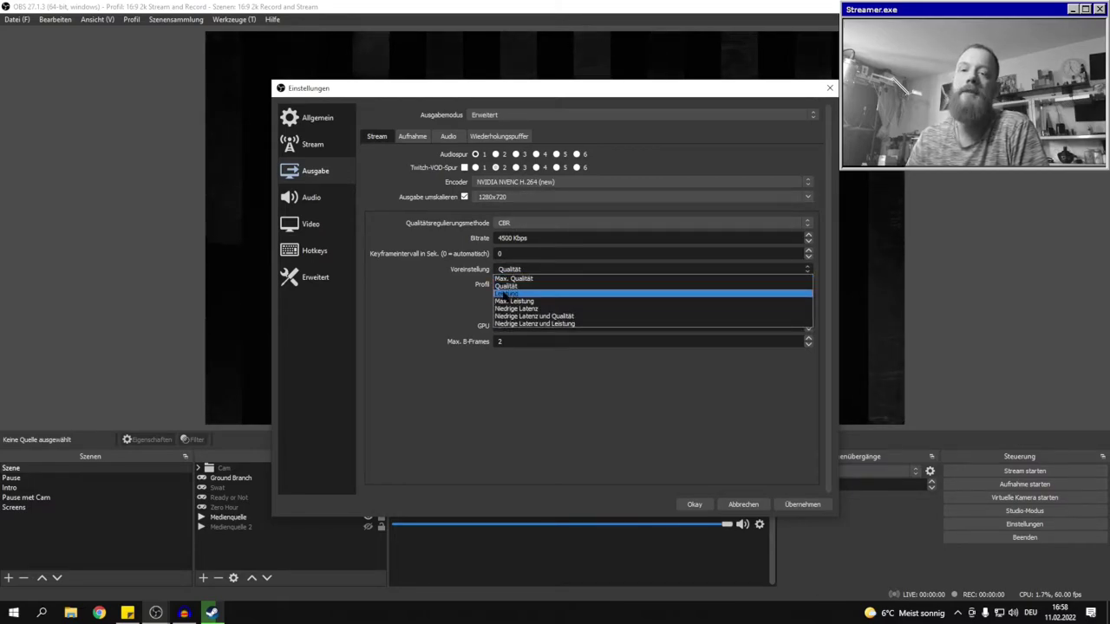
click(508, 286)
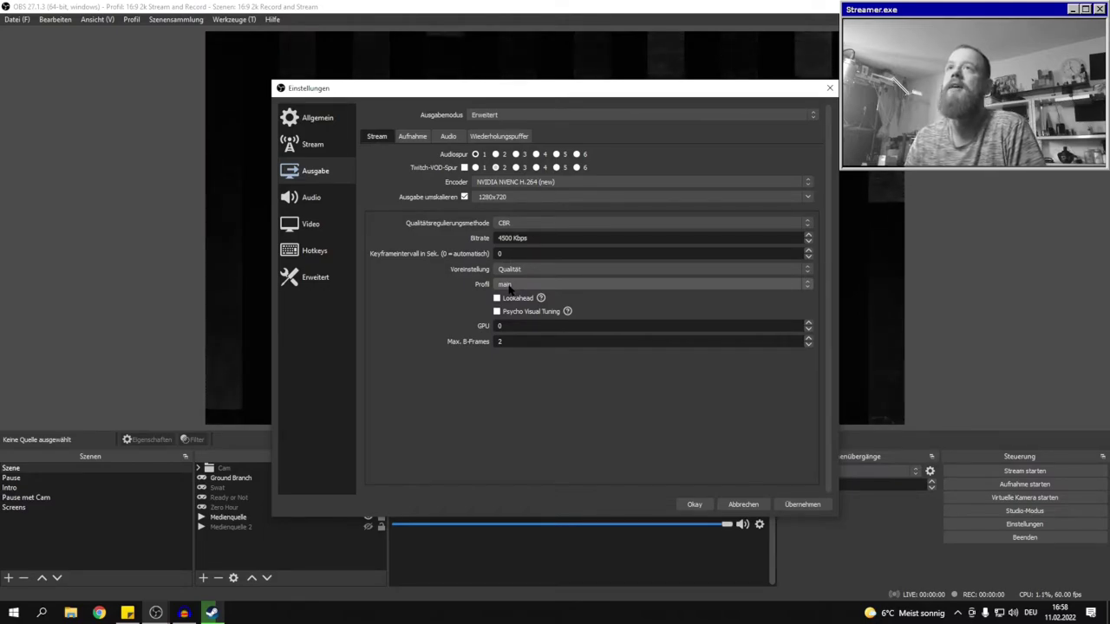
click(505, 285)
click(498, 302)
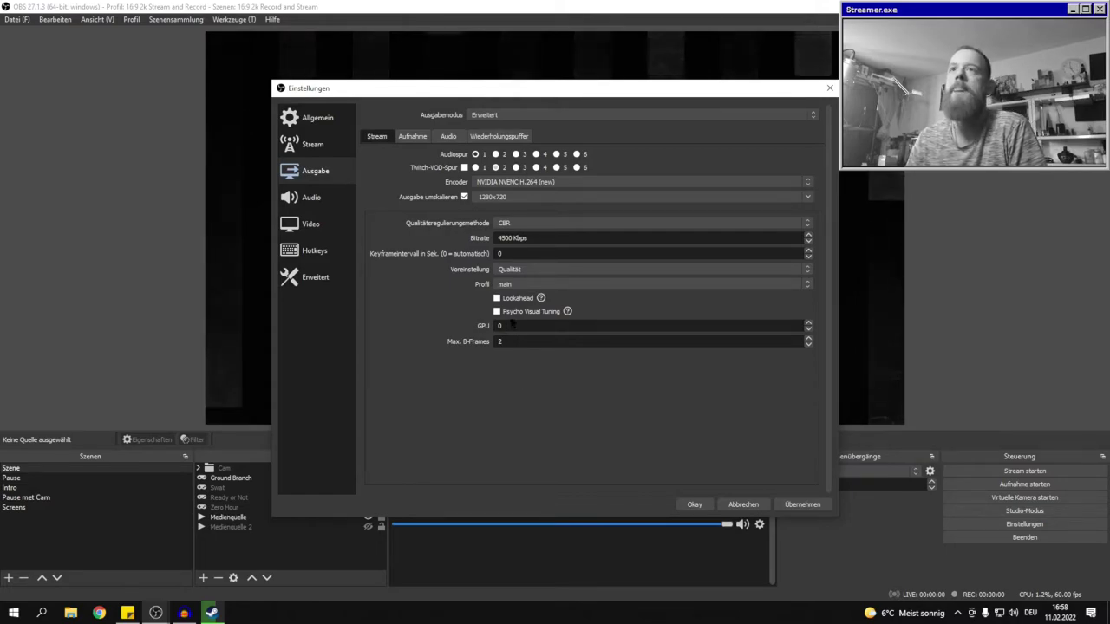
Review the recording output's encoder and file format options, leaving NVIDIA NVENC H.264 (new) and mp4 selected.
click(412, 136)
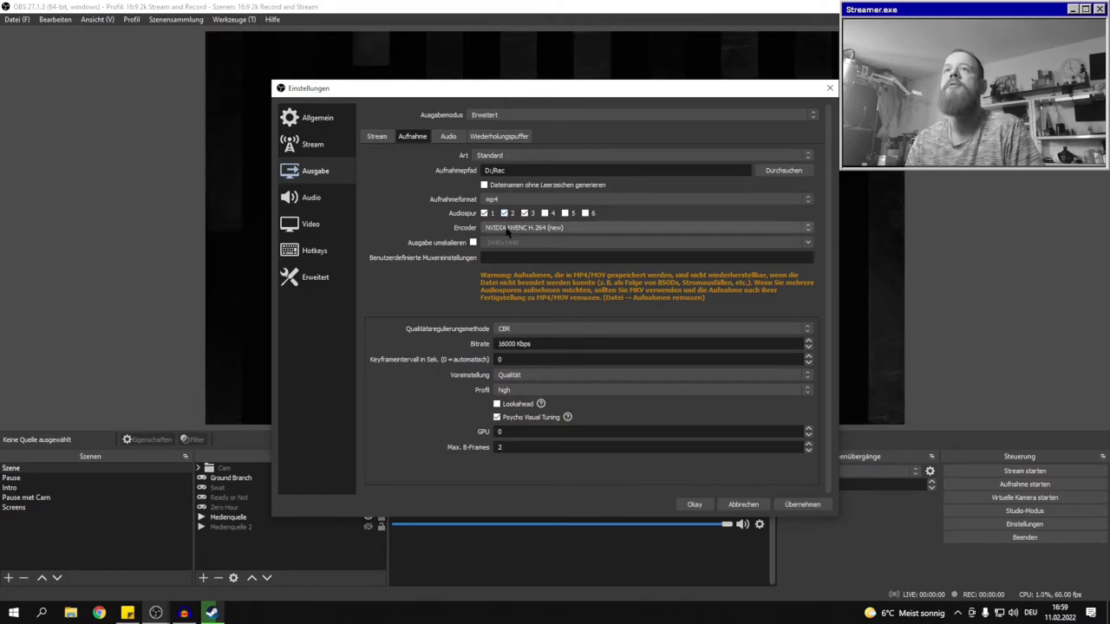
click(525, 228)
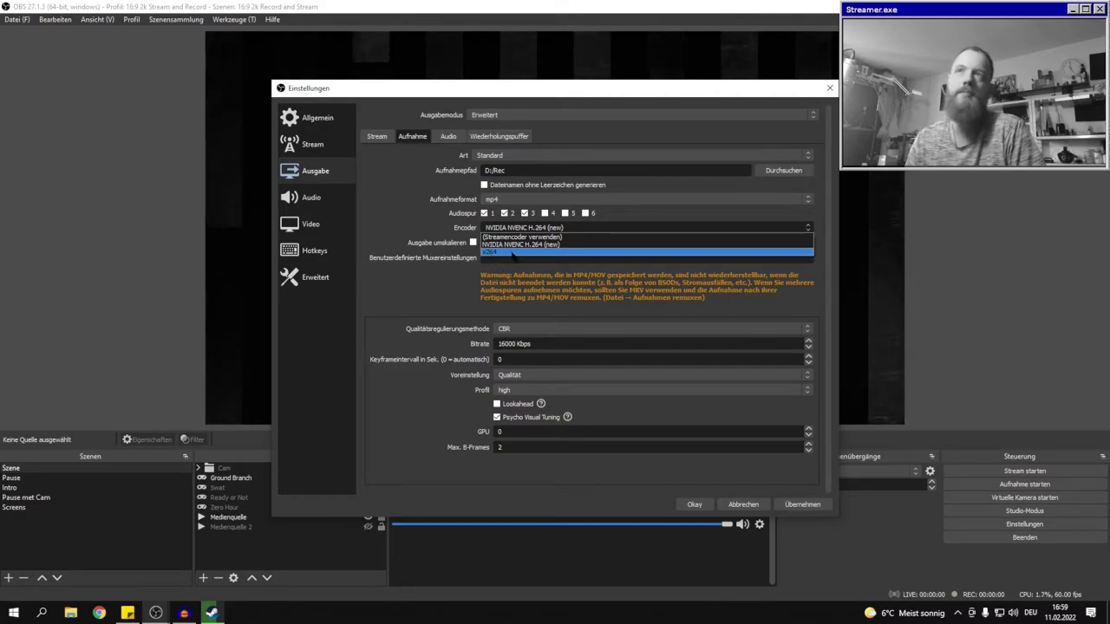
click(433, 279)
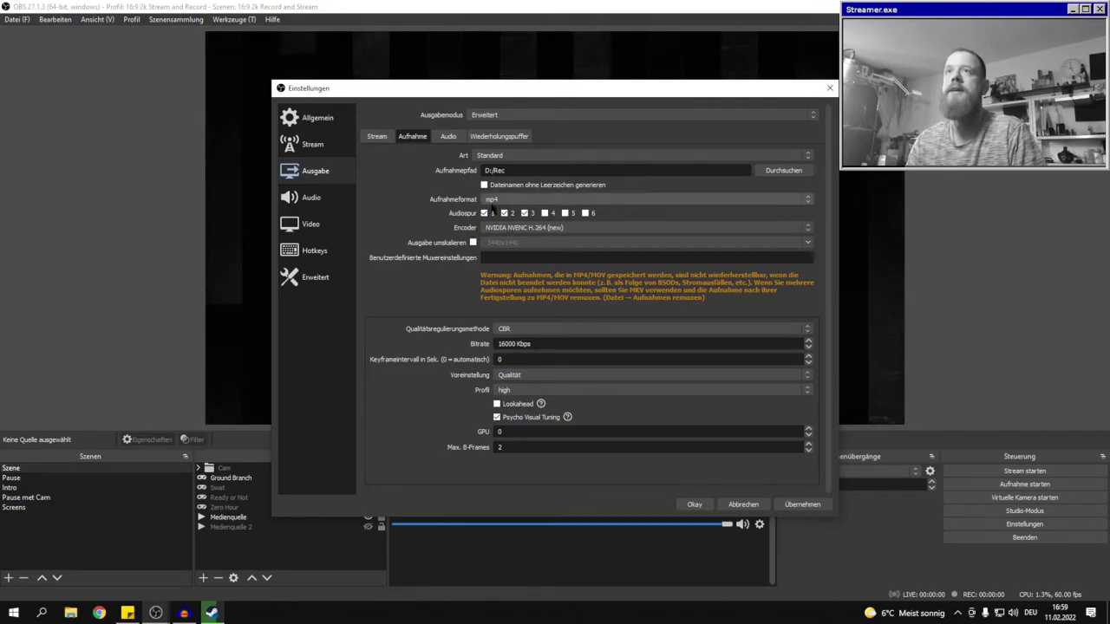
click(492, 199)
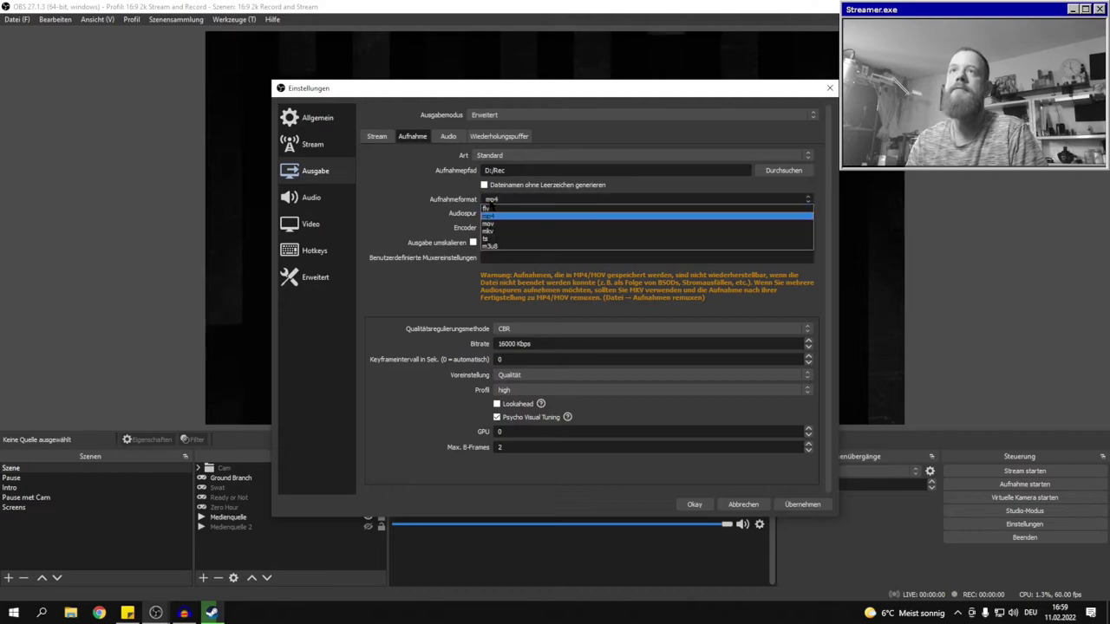
click(500, 218)
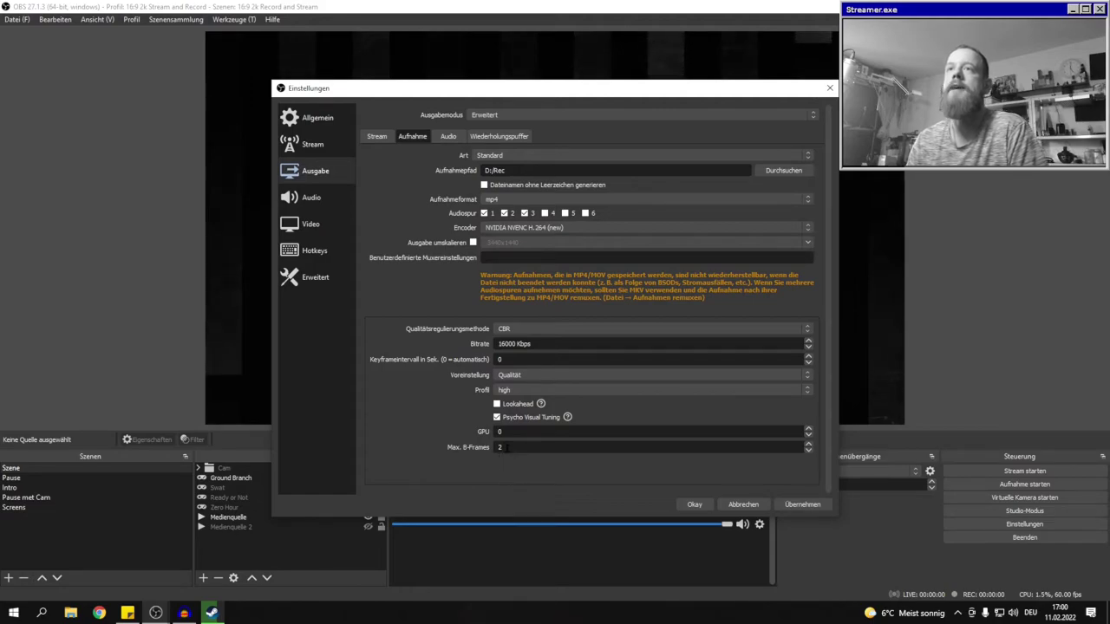
Review the audio track bitrates, the replay buffer option, and the global audio device and push-to-talk settings.
click(447, 136)
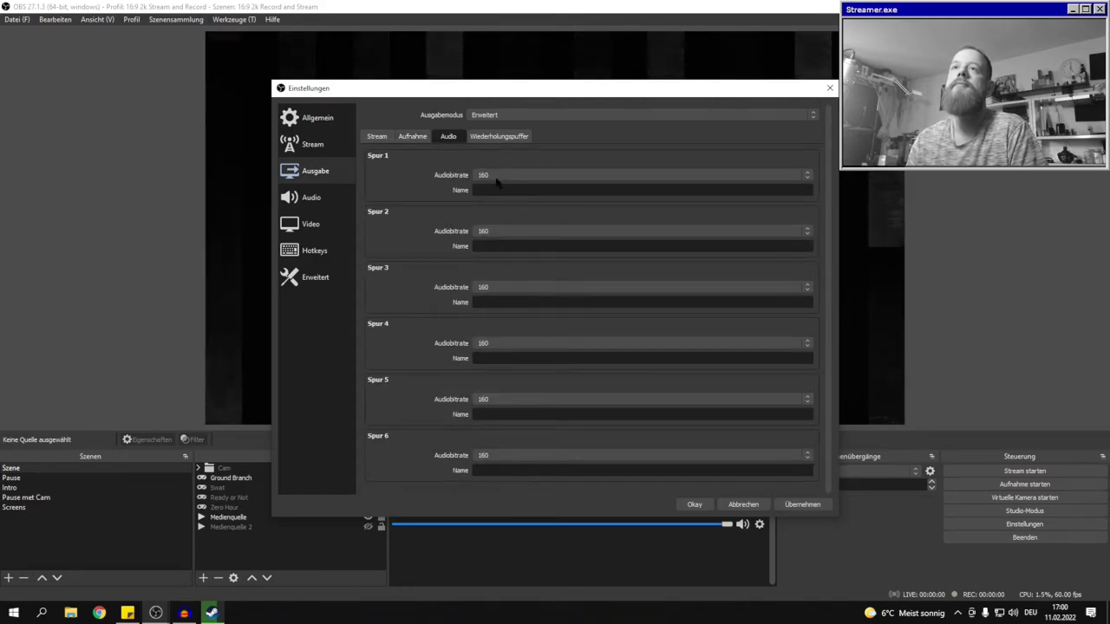
click(499, 132)
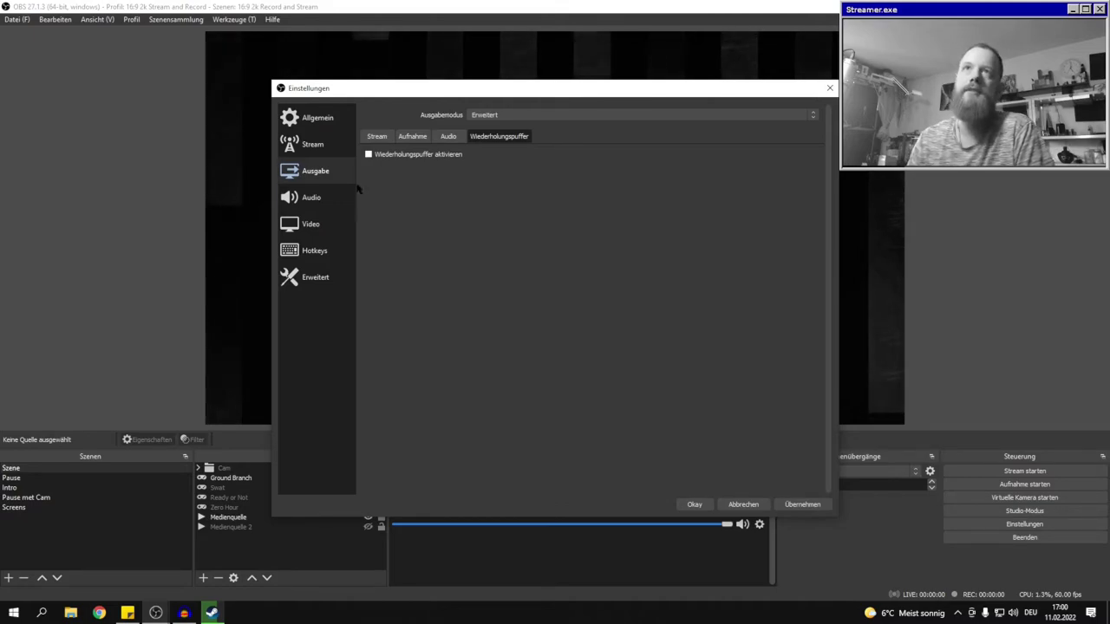
click(309, 198)
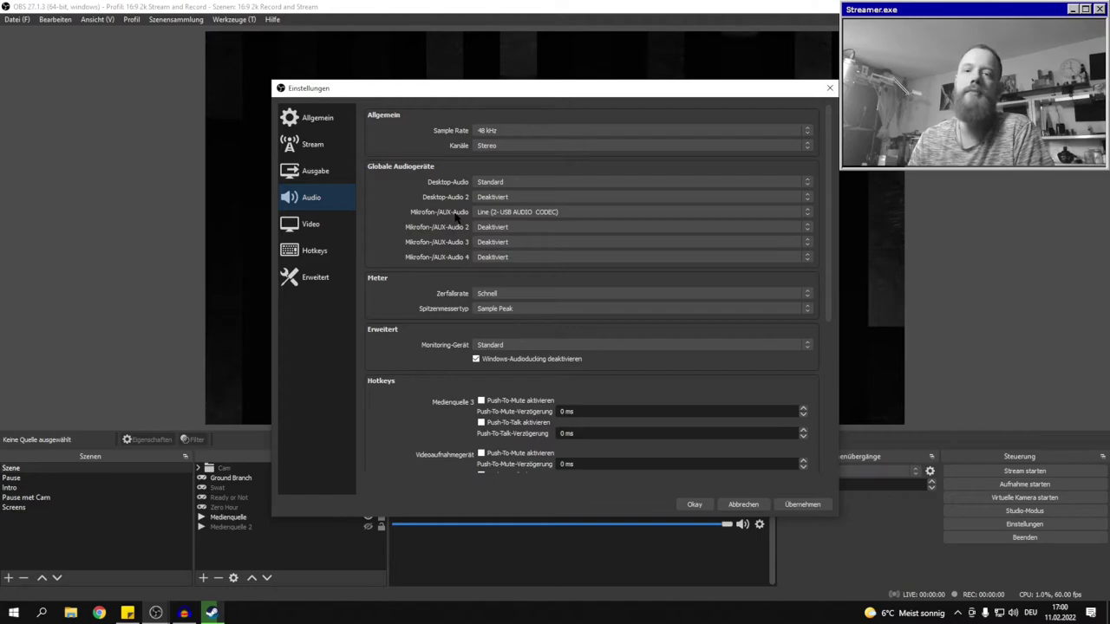
scroll(472, 260, down, 5)
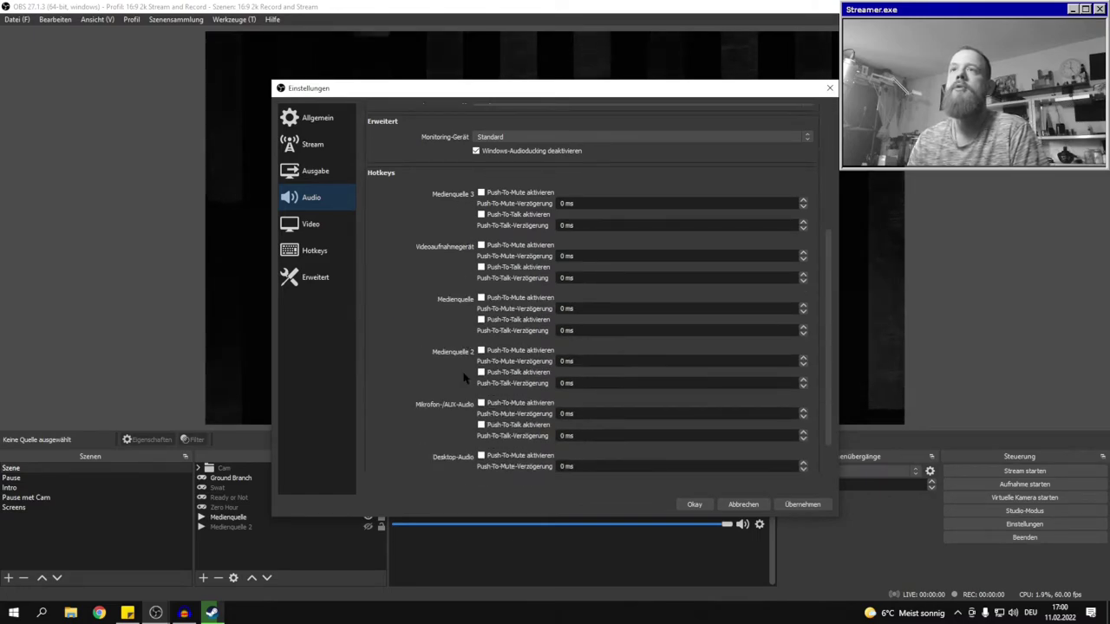
Check the video resolution settings and scaling filter options, choosing Lanczos (geschärfte Skalierung, 36 Stichproben).
click(338, 227)
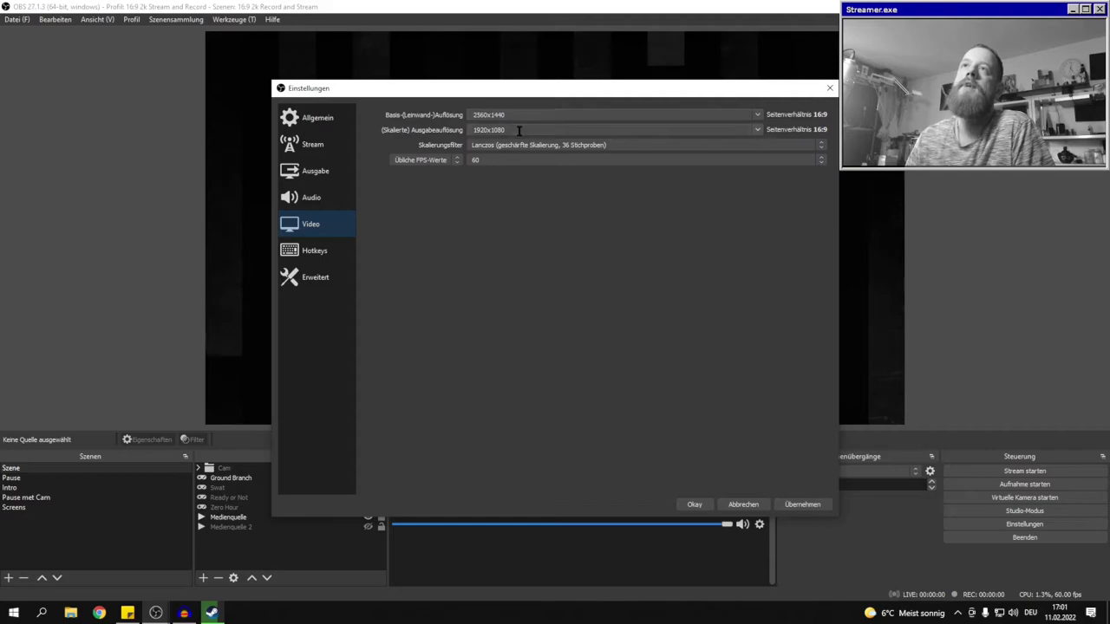
click(501, 144)
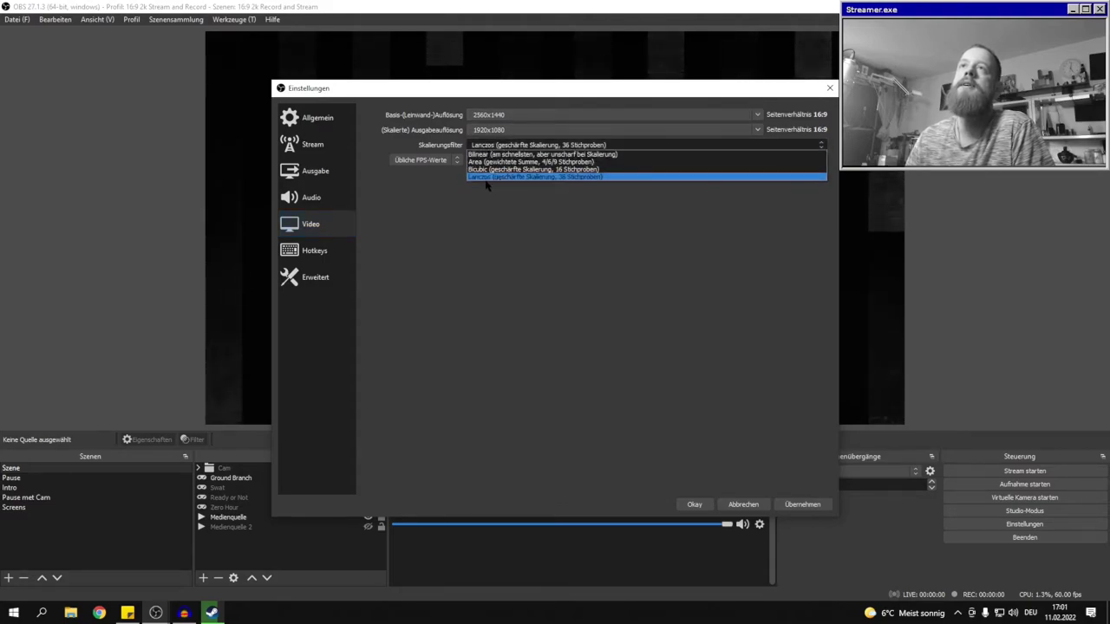
click(485, 177)
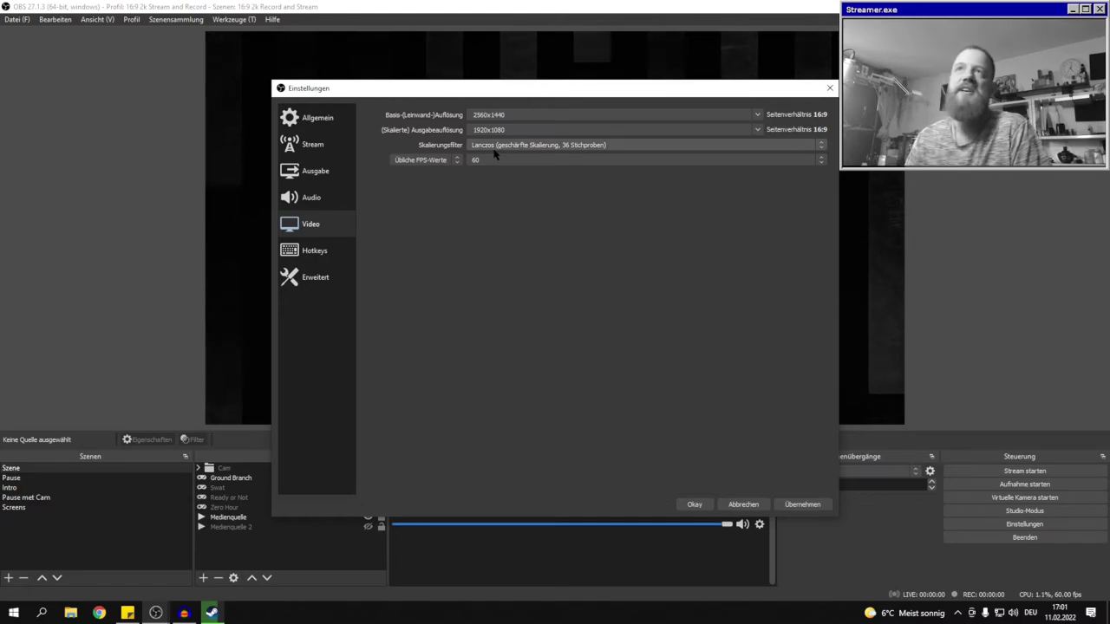
Review the scaling filter choices, keeping Lanczos (geschärfte Skalierung, 36 Stichproben), and close the settings without saving.
click(494, 149)
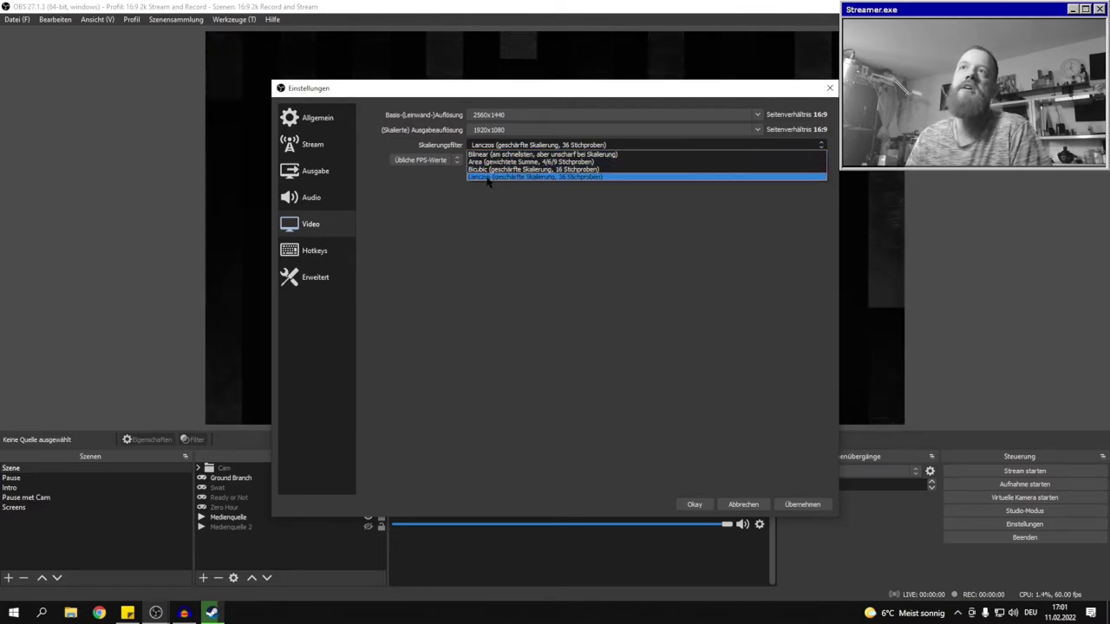
click(487, 177)
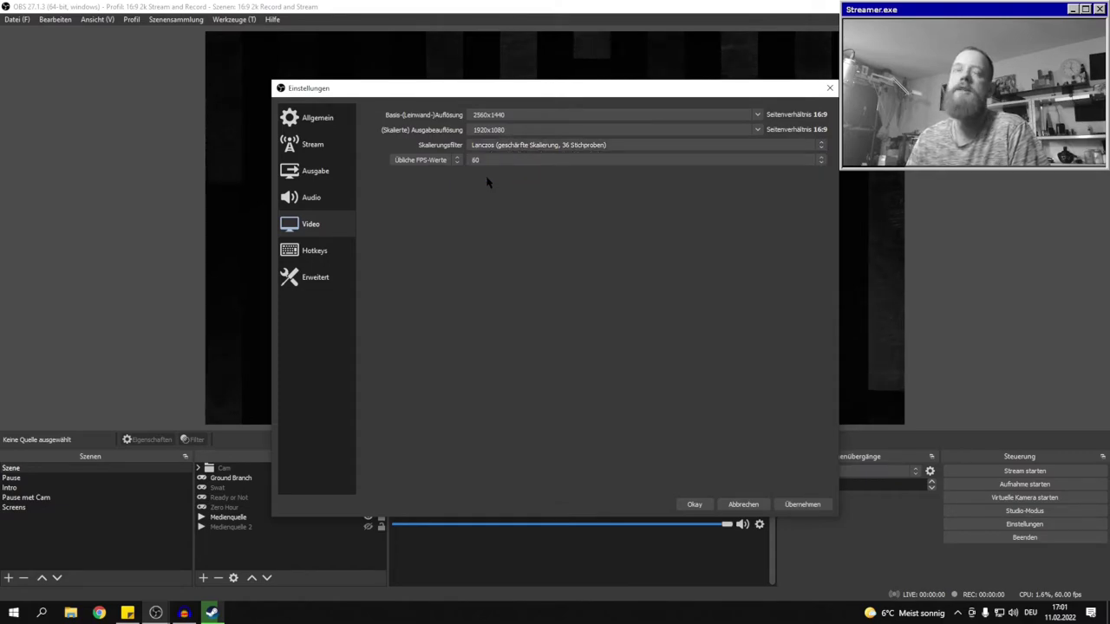
click(489, 145)
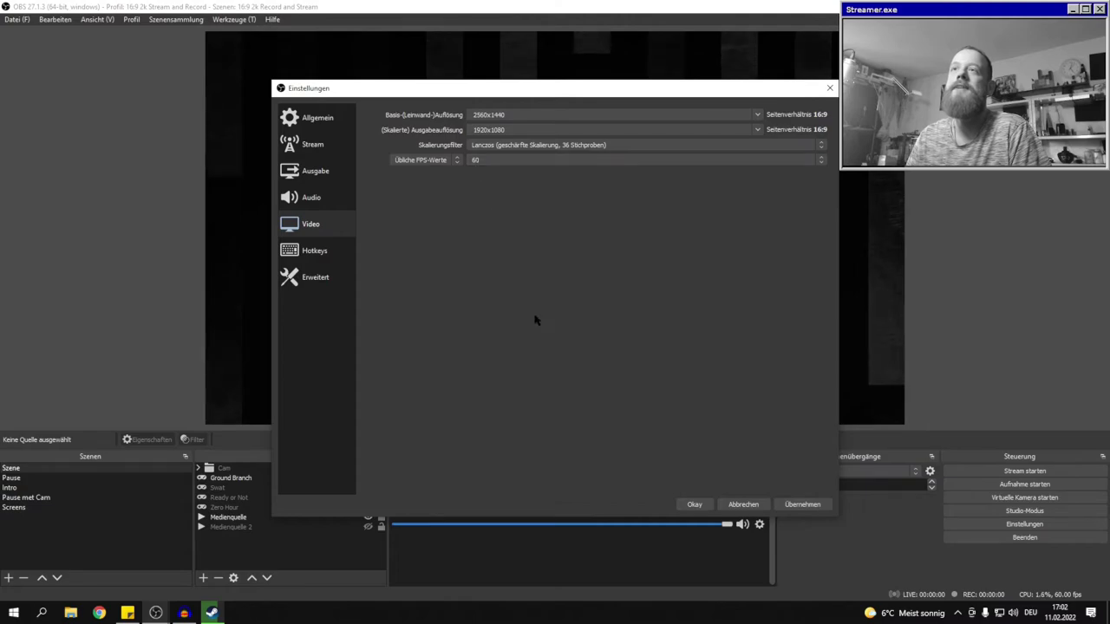
click(742, 505)
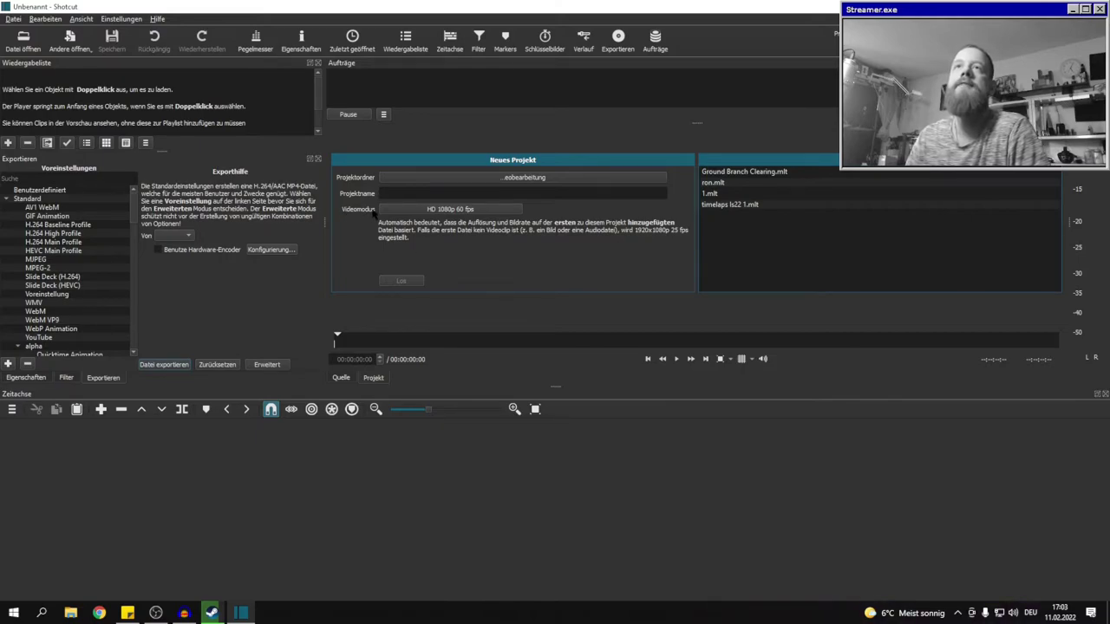
In Shotcut, create a new project named Test with the HD 1080p 60 fps video mode.
click(434, 213)
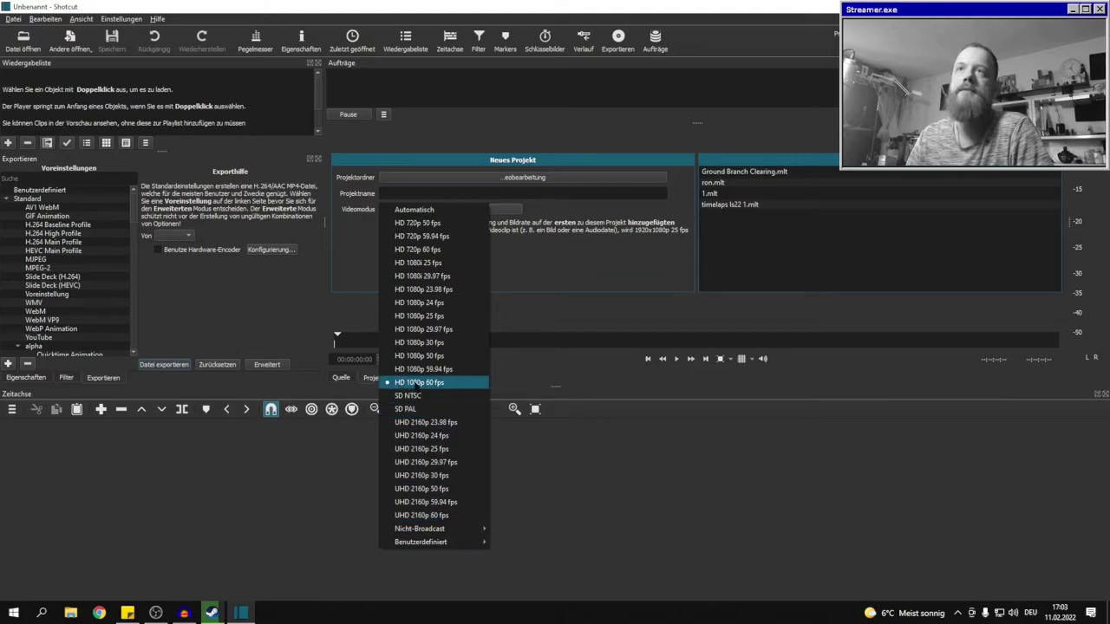
click(431, 386)
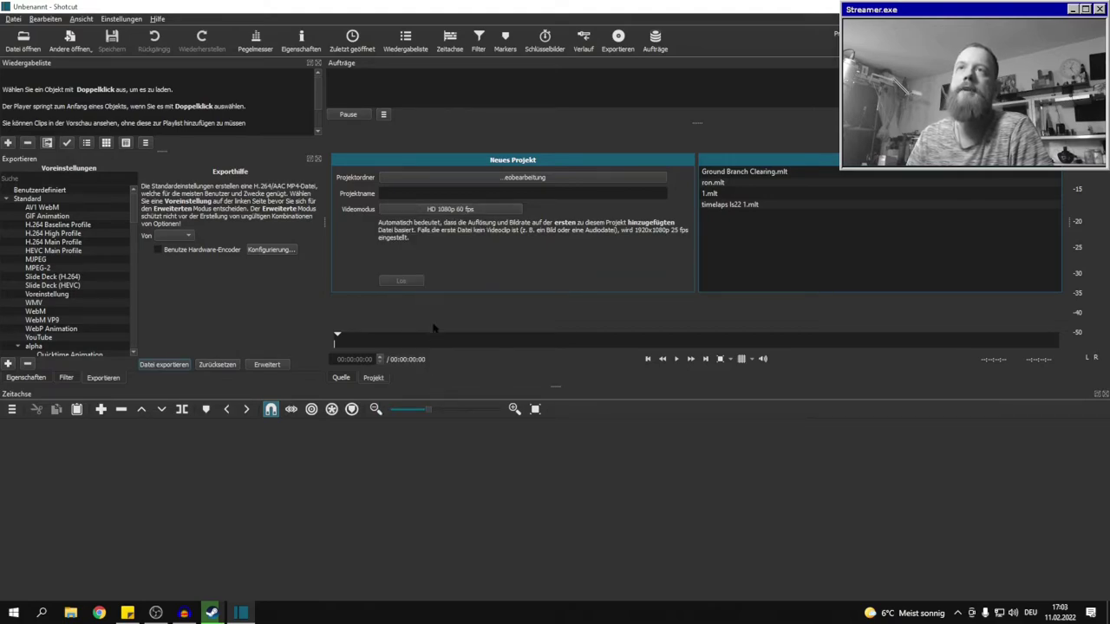
click(399, 191)
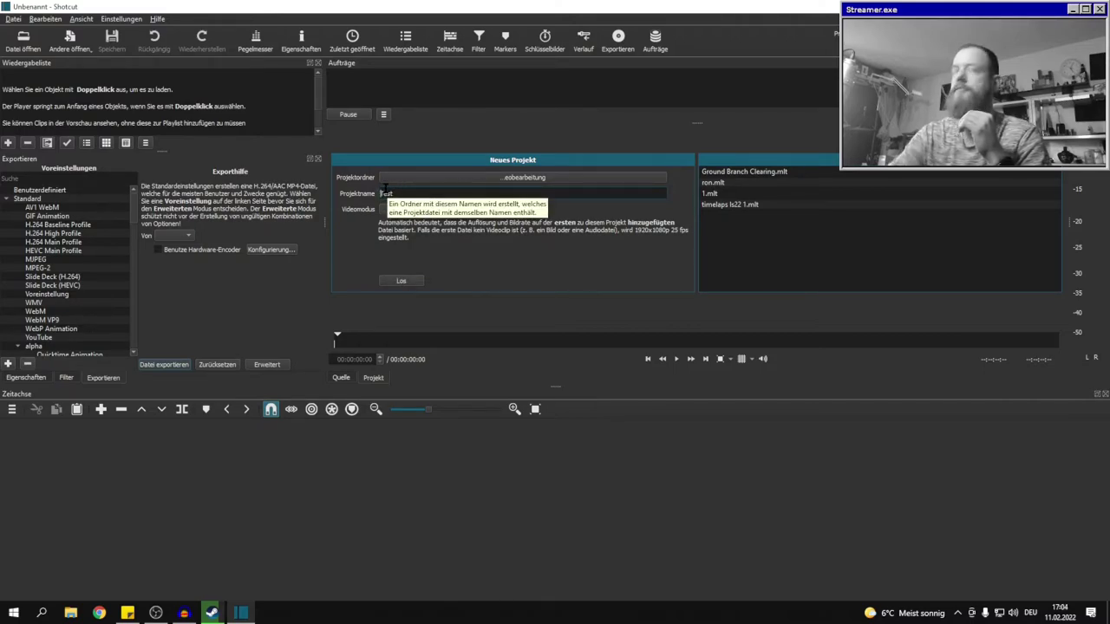
click(401, 281)
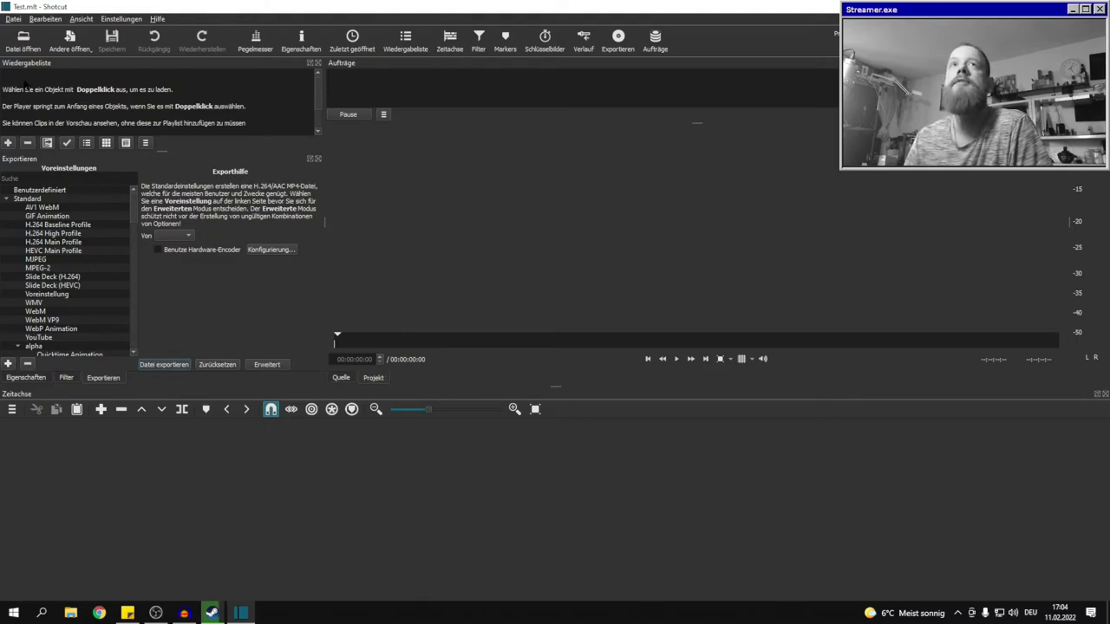
click(23, 39)
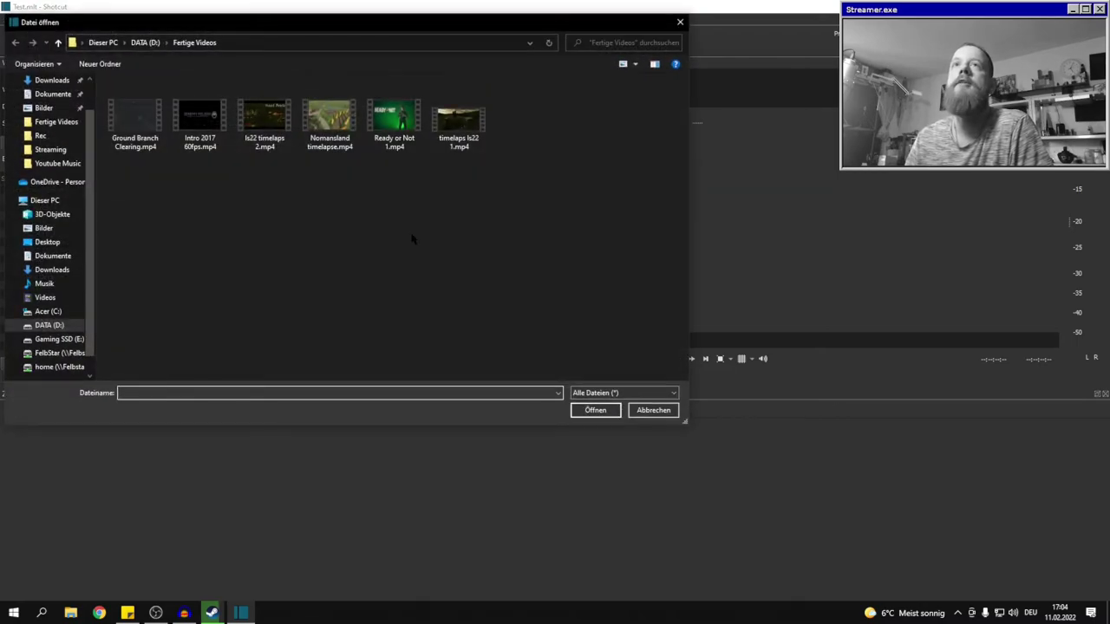
click(152, 42)
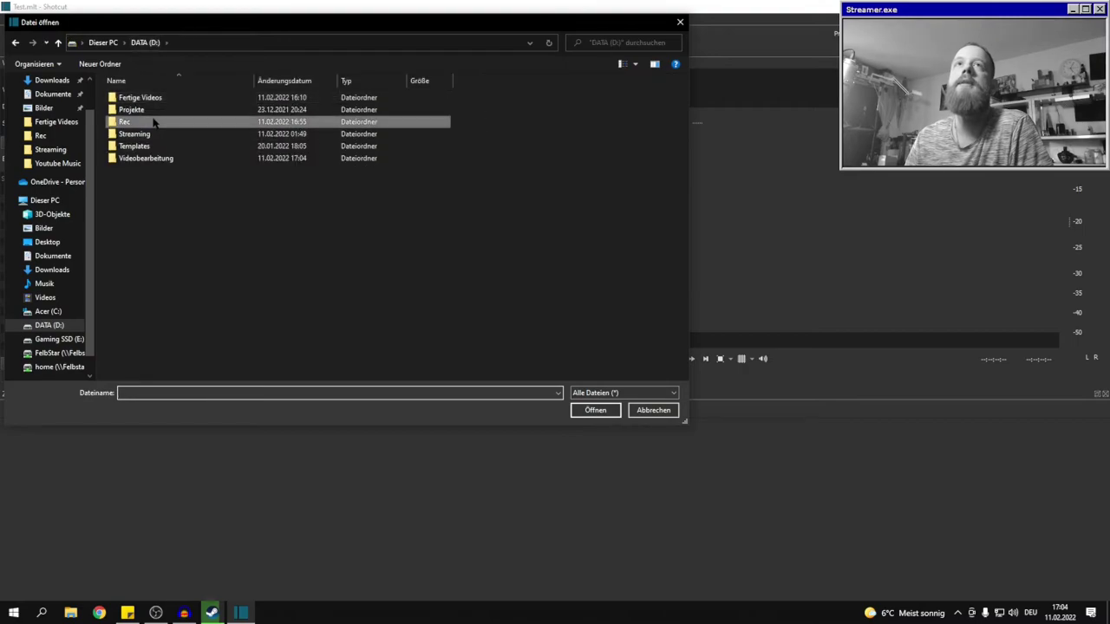
double_click(154, 118)
scroll(244, 208, down, 1)
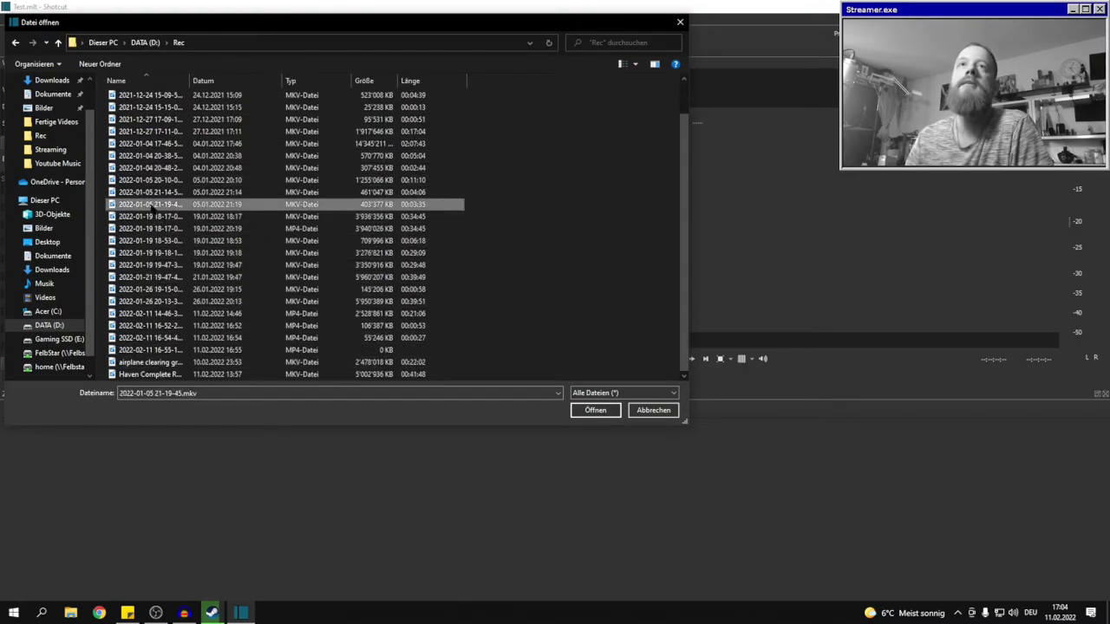
double_click(161, 204)
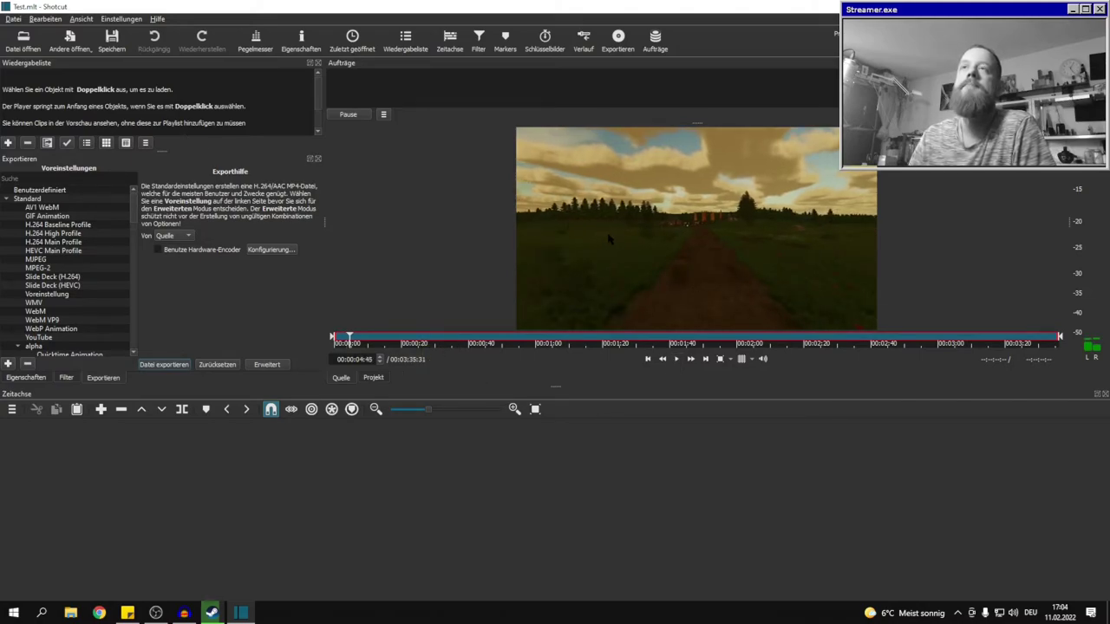
drag(605, 239, 135, 105)
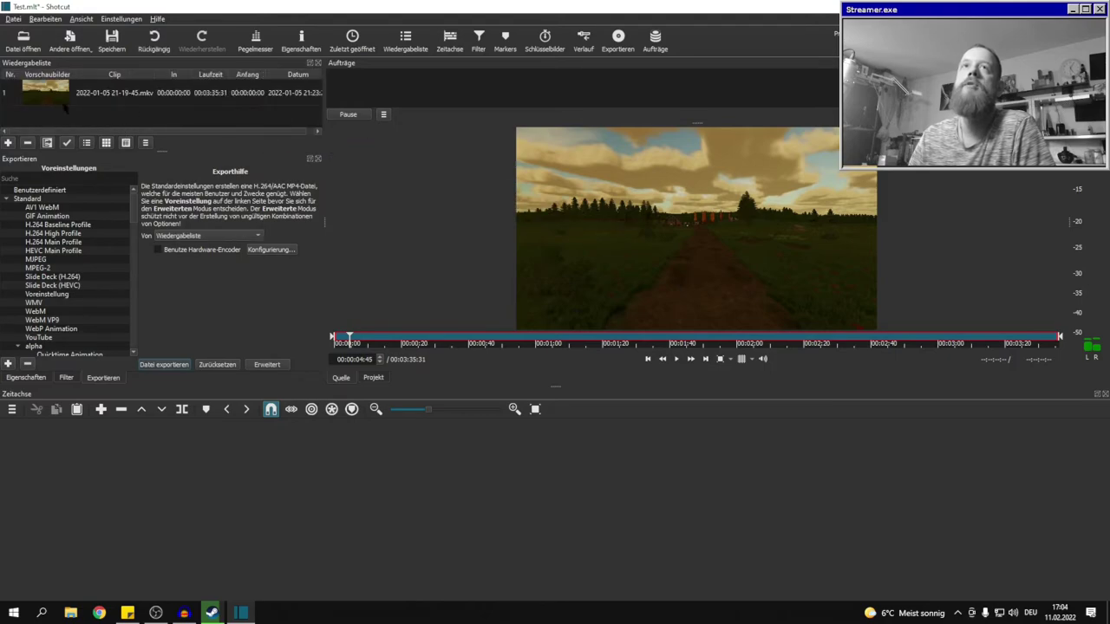
drag(162, 150, 159, 225)
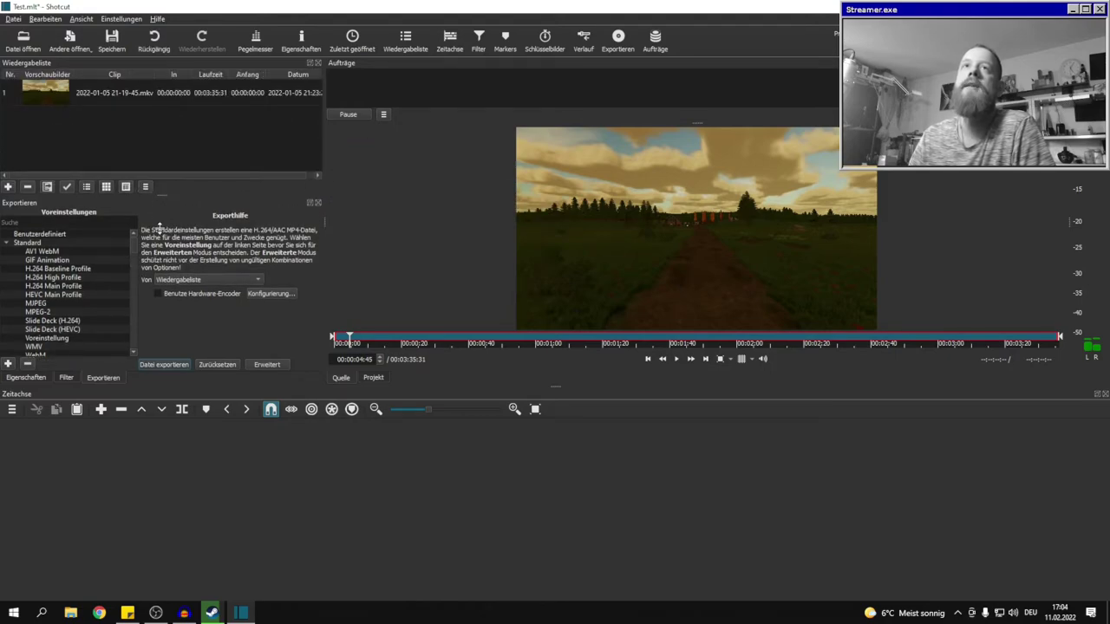
click(70, 41)
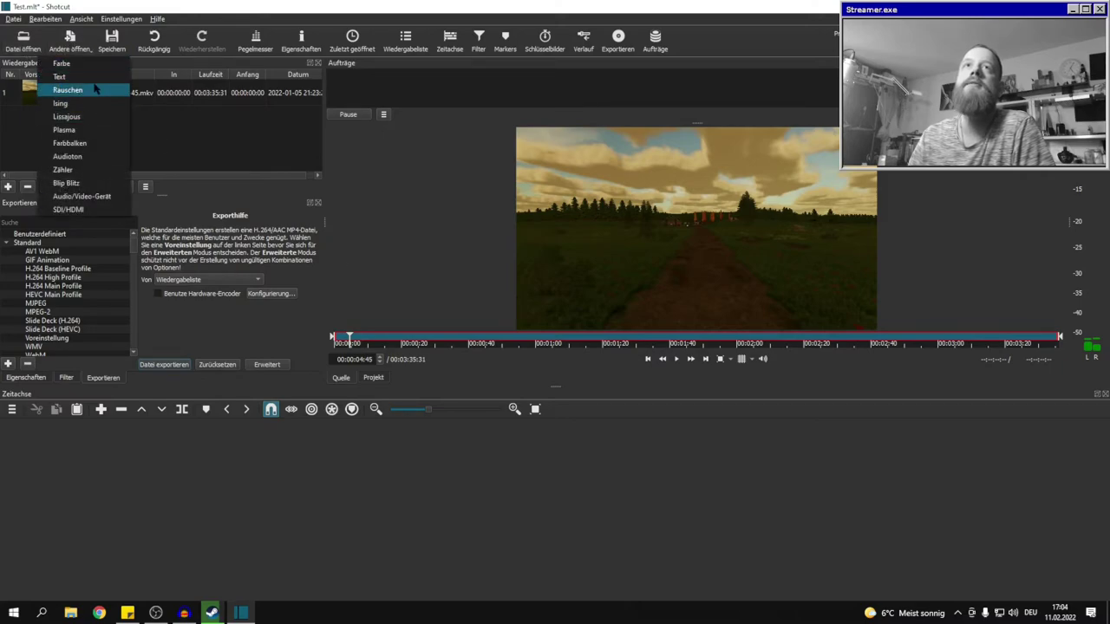
click(18, 128)
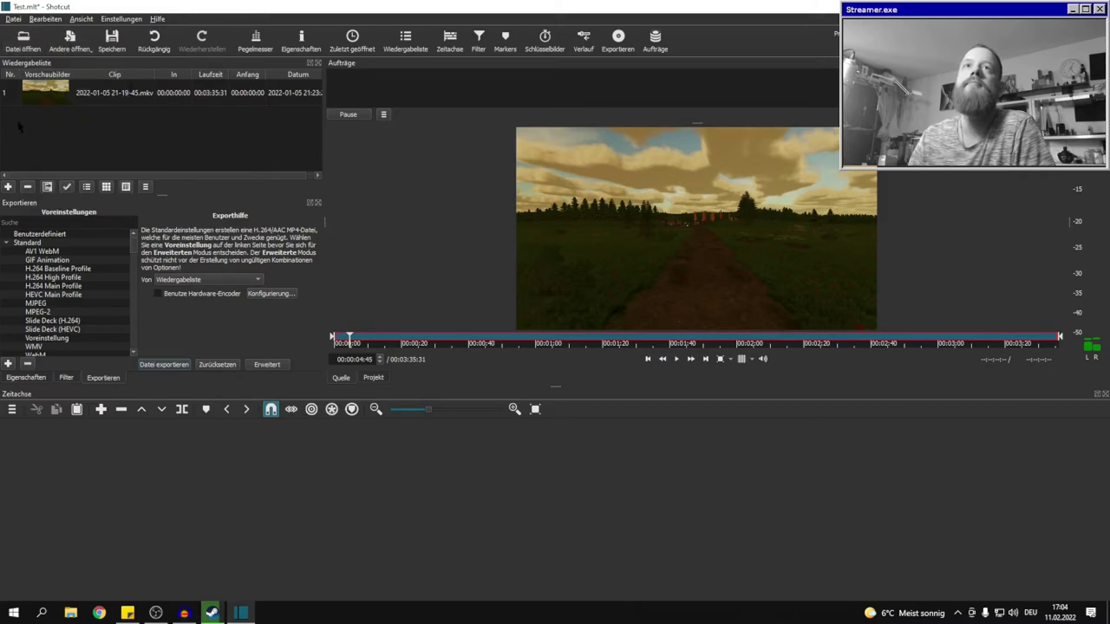
click(25, 48)
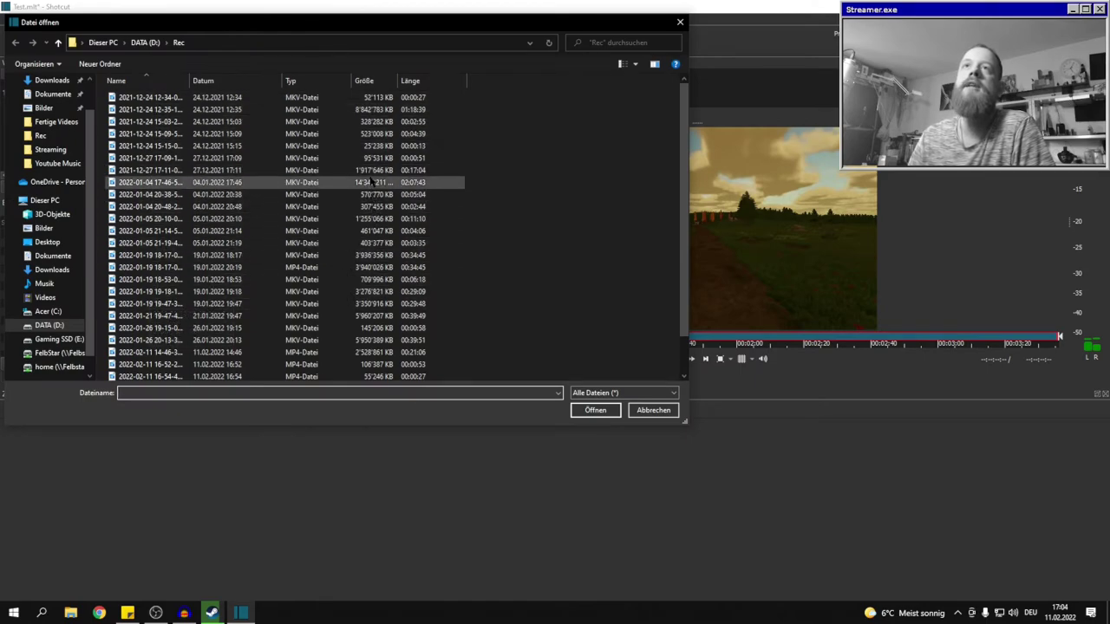
double_click(374, 282)
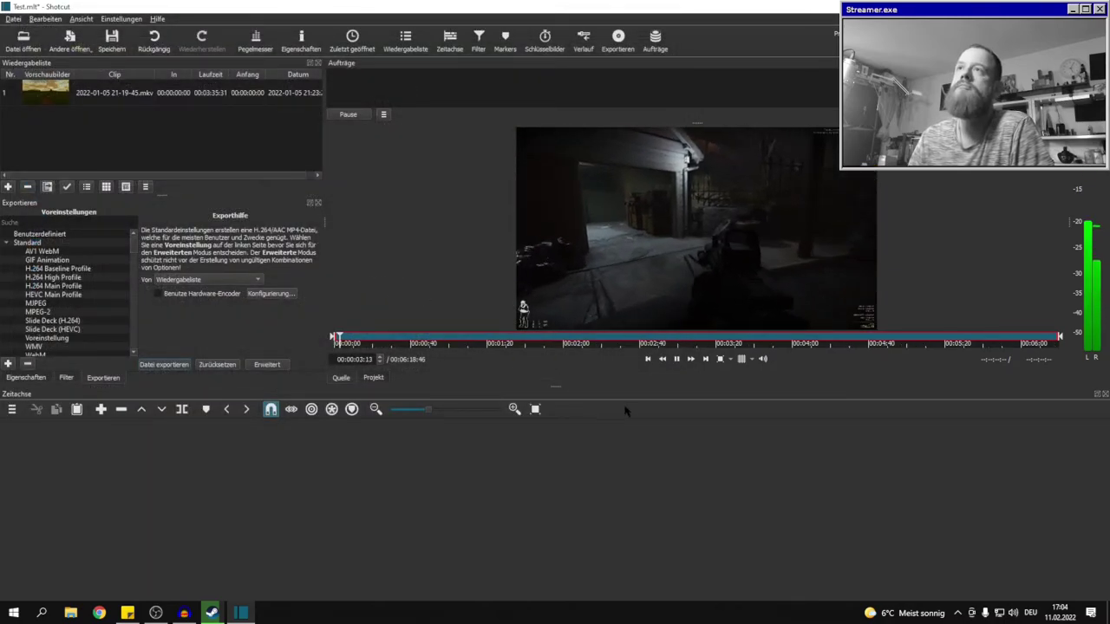
click(677, 359)
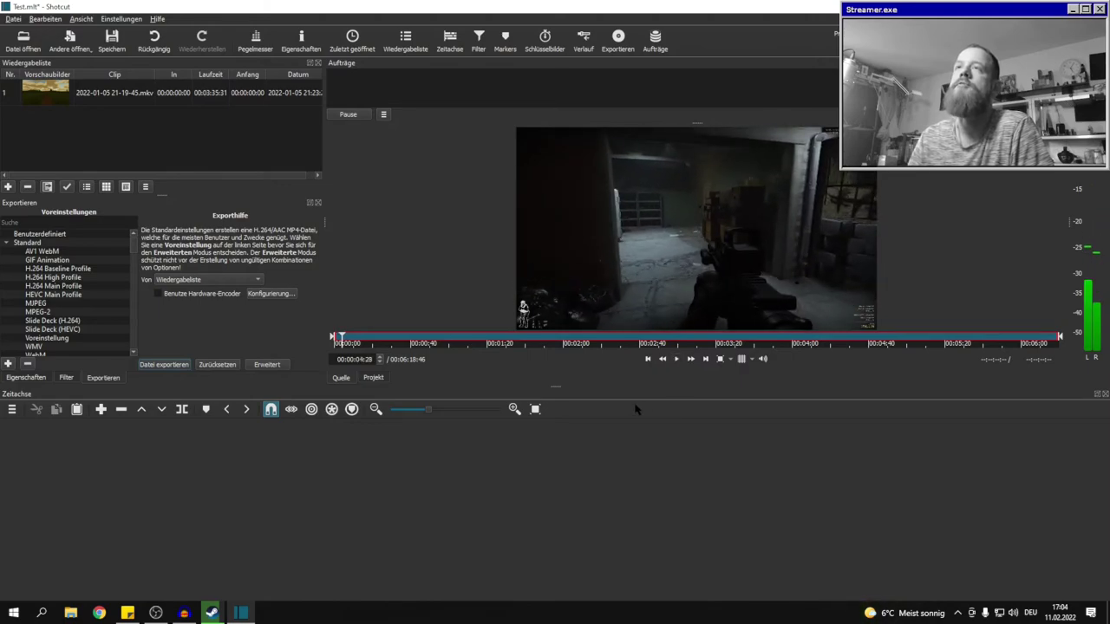
drag(560, 241, 188, 156)
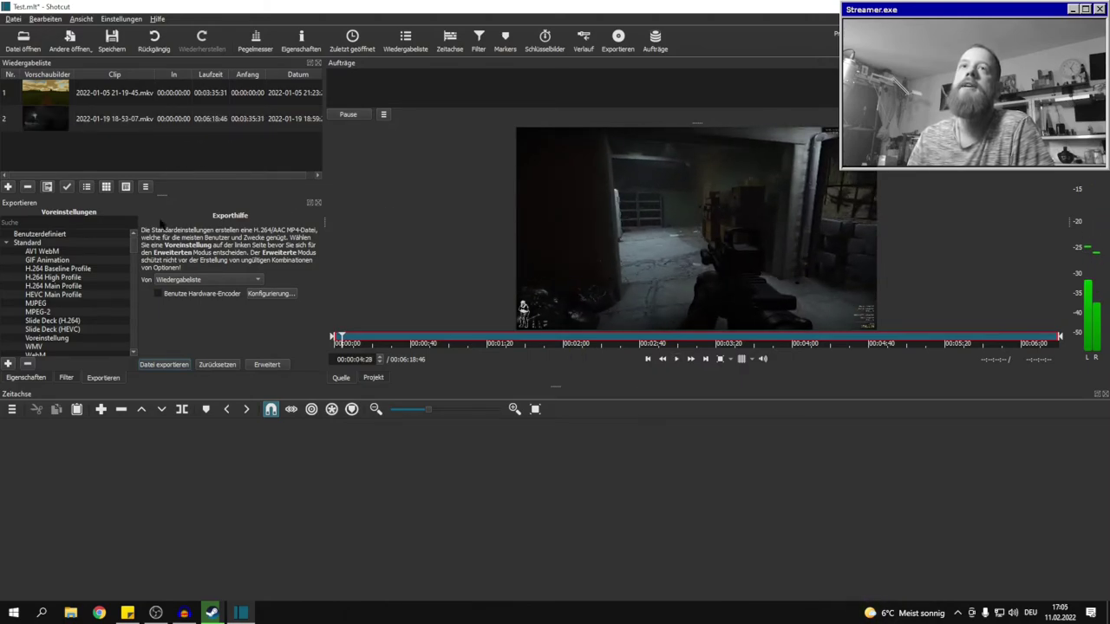
Open CPT - Drew Banga.mp3 from the Youtube Music folder in Musik, pause it and add it to the playlist.
click(22, 46)
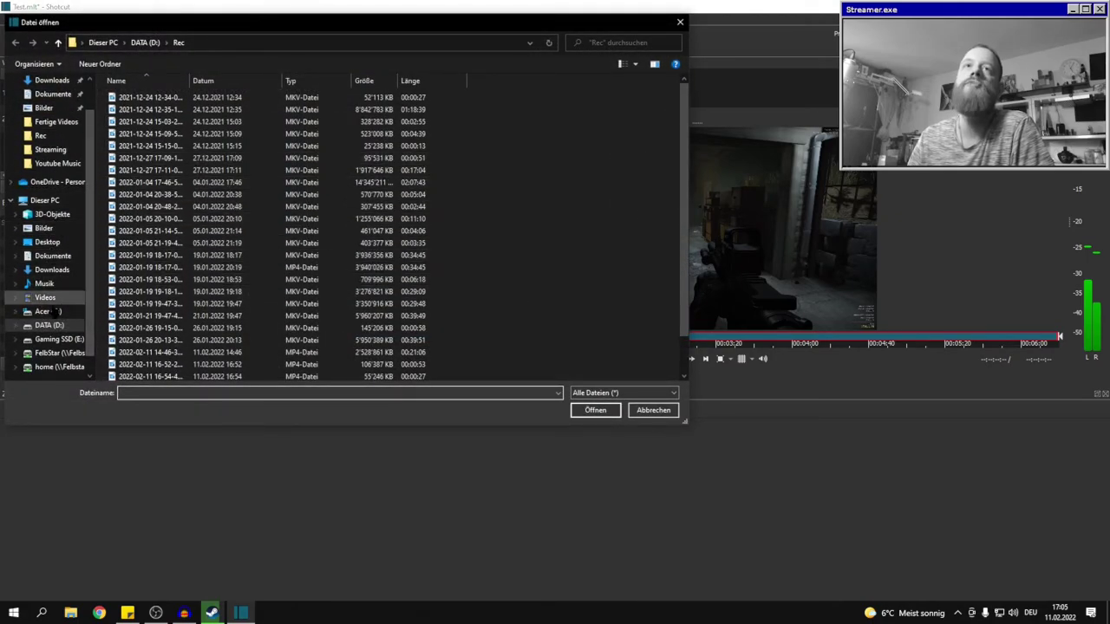
click(43, 284)
double_click(137, 110)
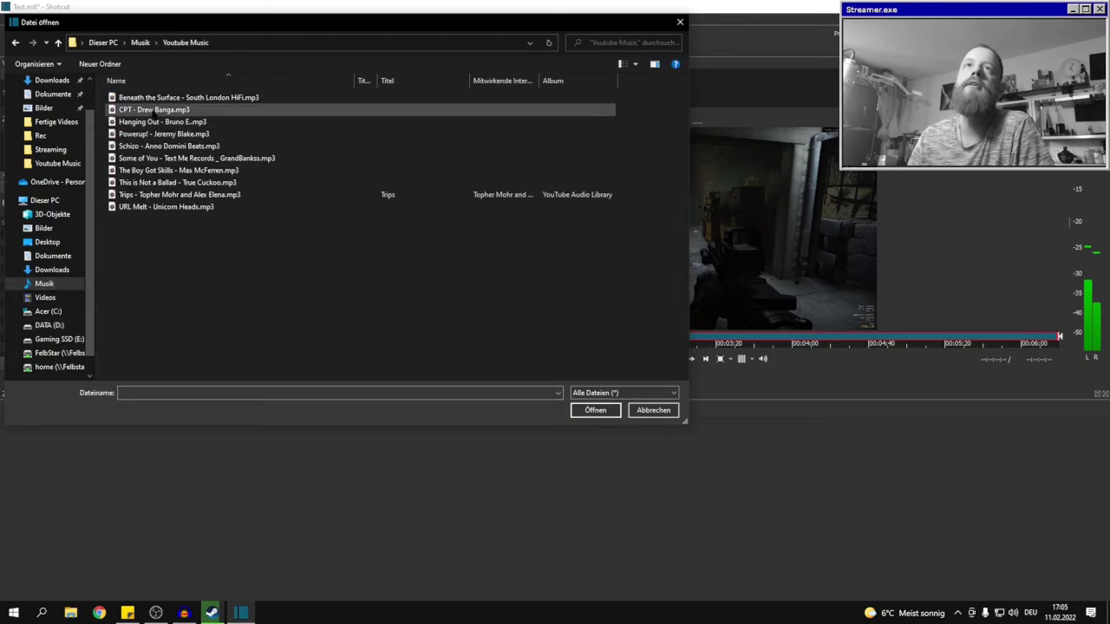
double_click(154, 110)
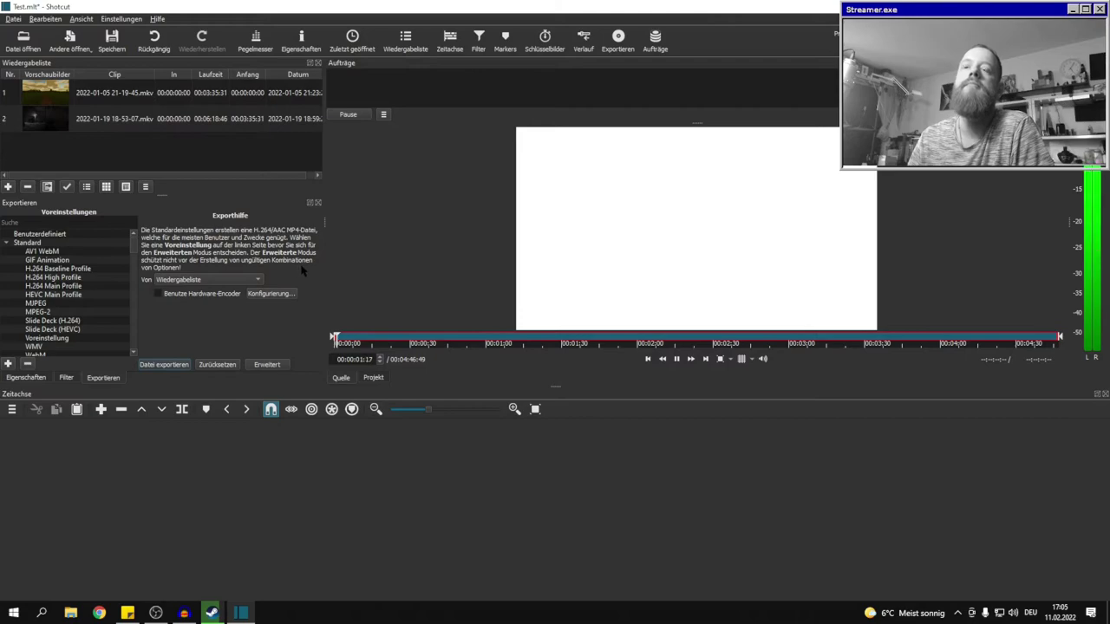
click(676, 358)
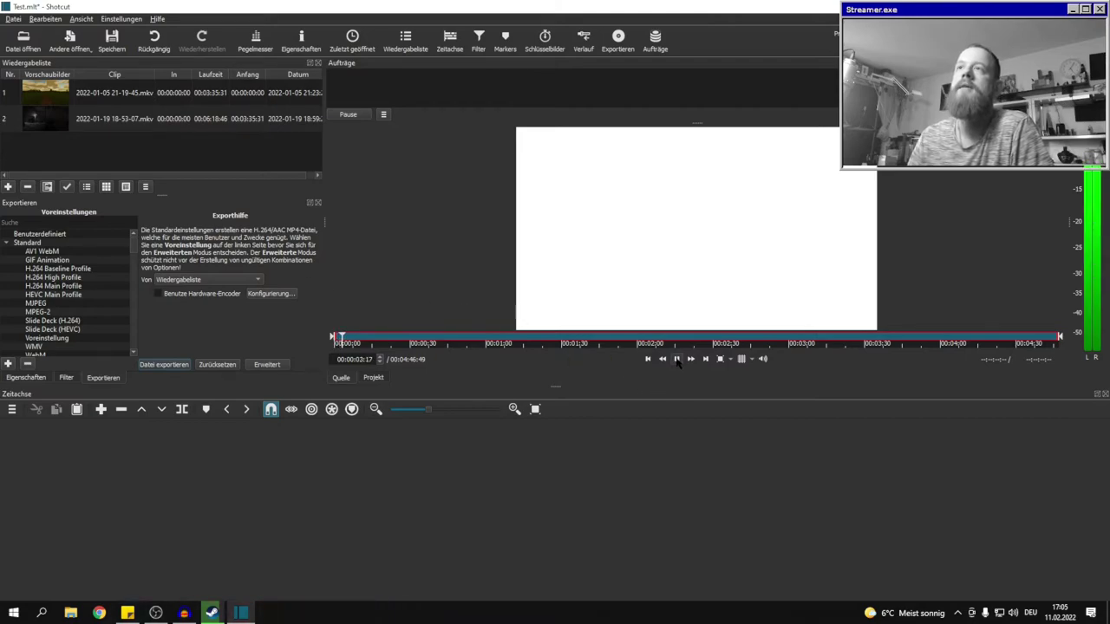
mouse_move(678, 245)
mouse_down()
mouse_move(407, 130)
mouse_move(187, 133)
mouse_up()
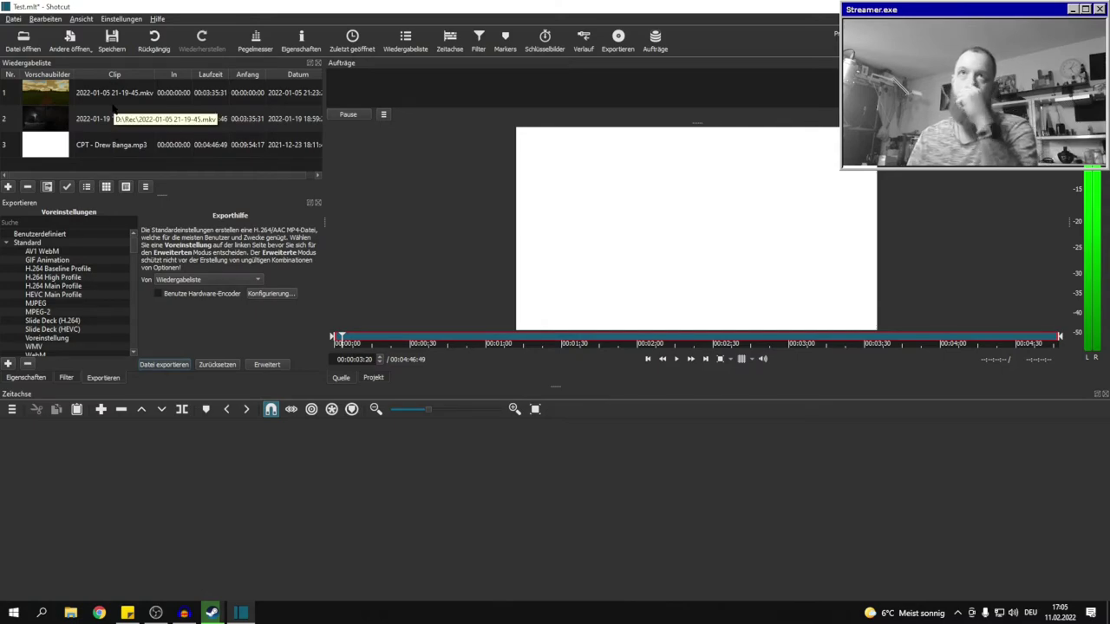
click(116, 98)
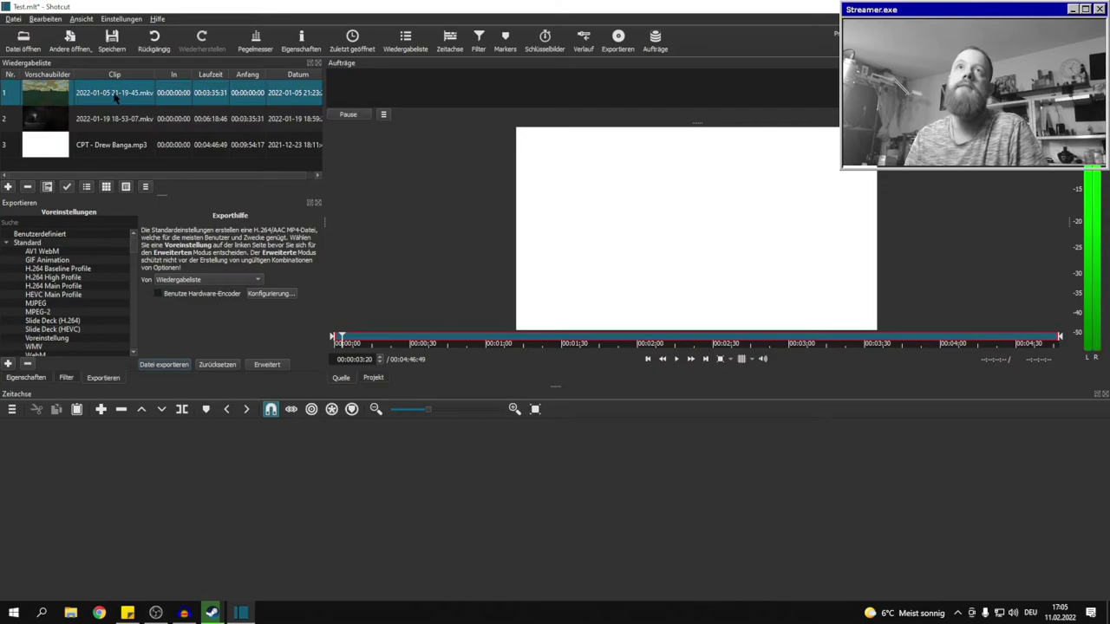
drag(115, 98, 90, 497)
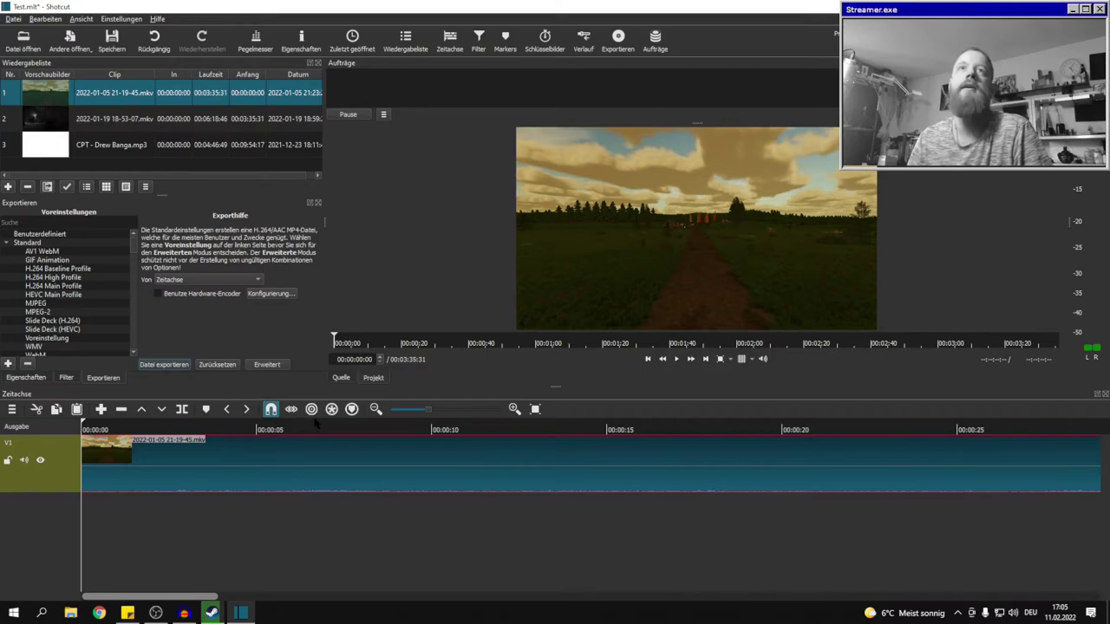
click(105, 118)
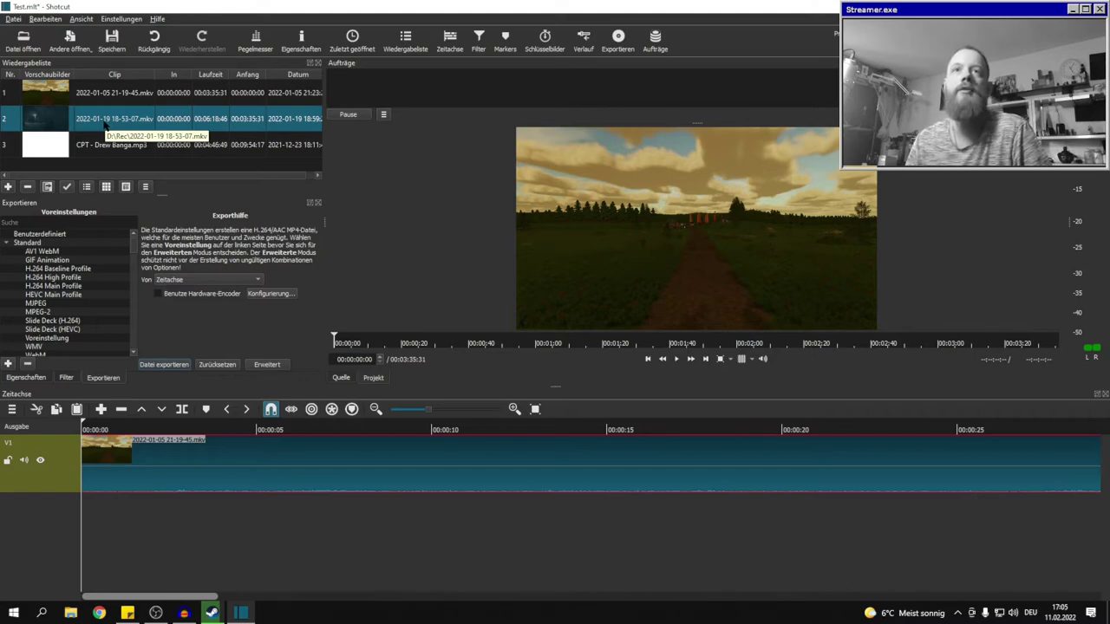
Split the timeline clip at 00:00:02:13 and shift its second part about 4 seconds later, leaving a gap.
click(159, 541)
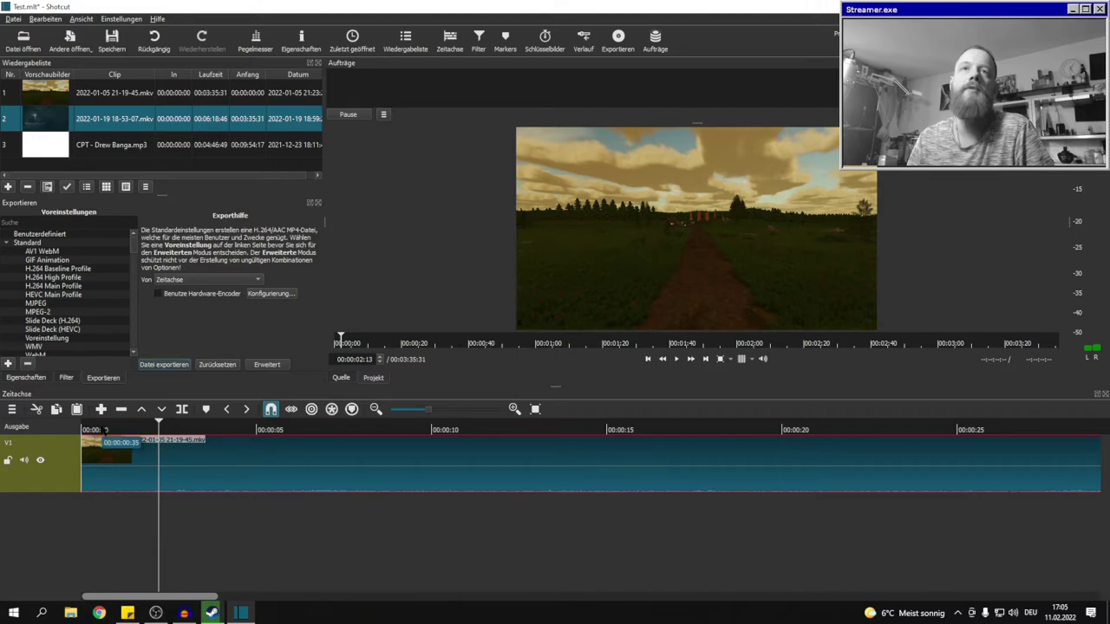
right_click(161, 469)
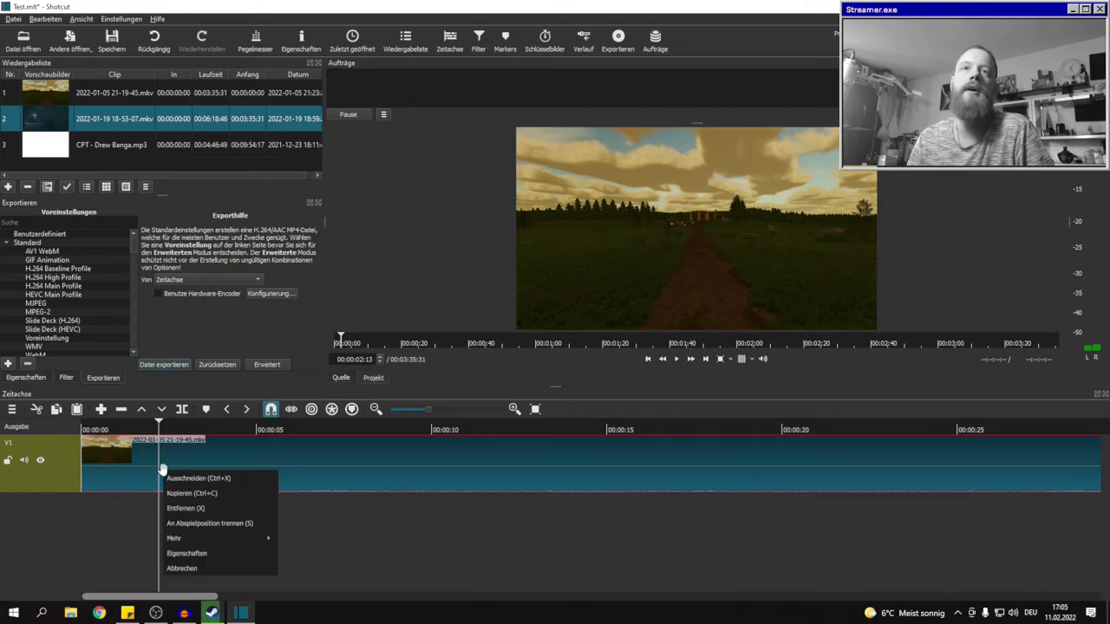
click(202, 528)
drag(202, 469, 382, 468)
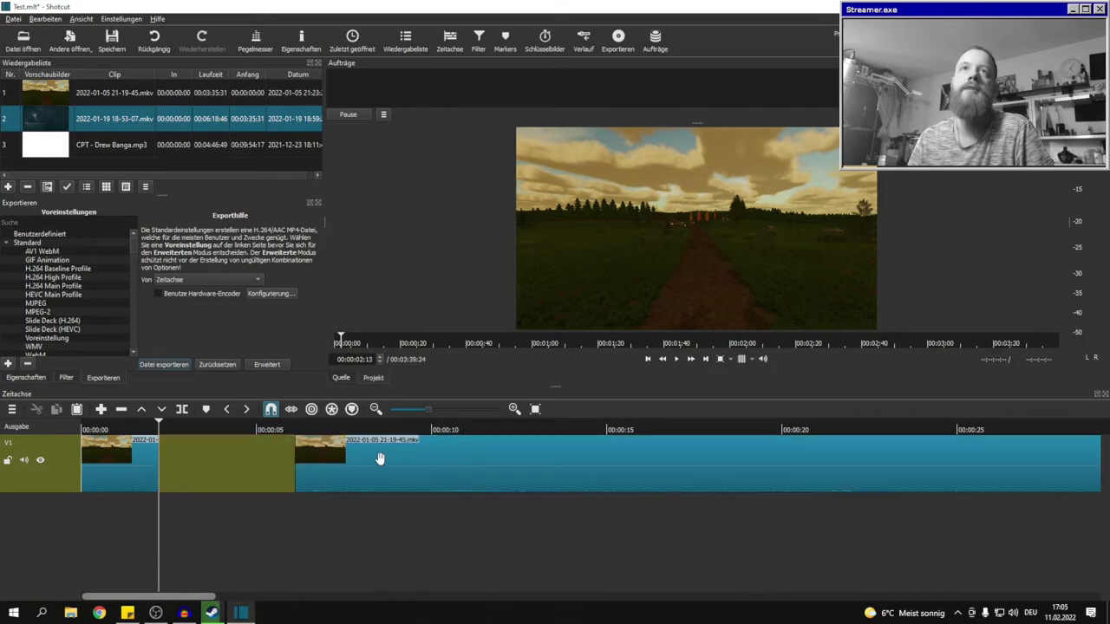
right_click(31, 558)
mouse_move(104, 517)
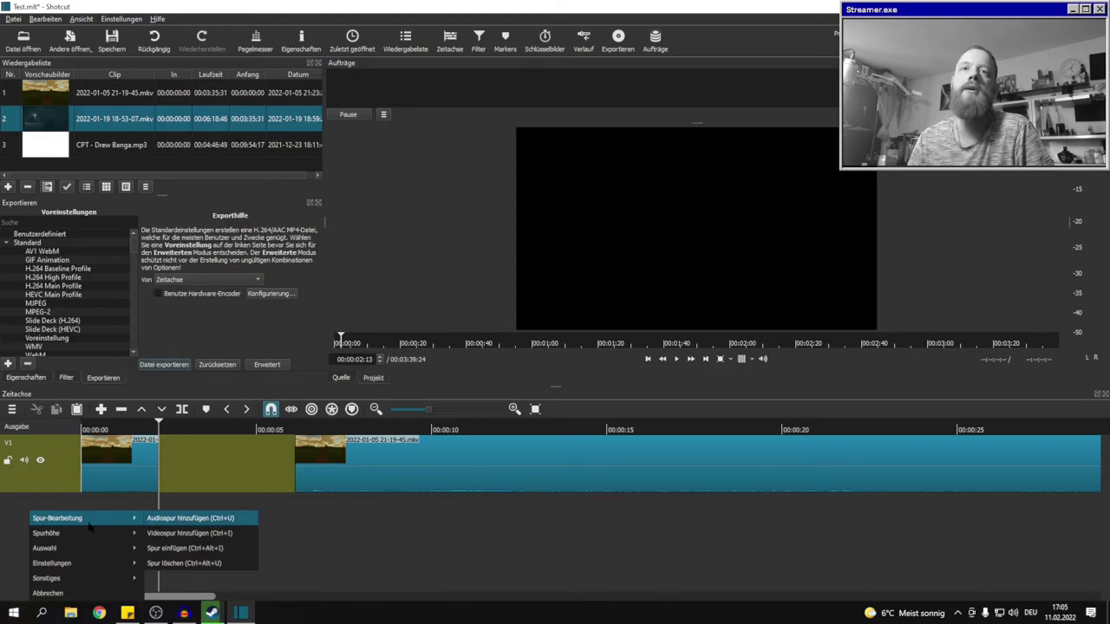
click(20, 531)
right_click(56, 525)
mouse_move(84, 520)
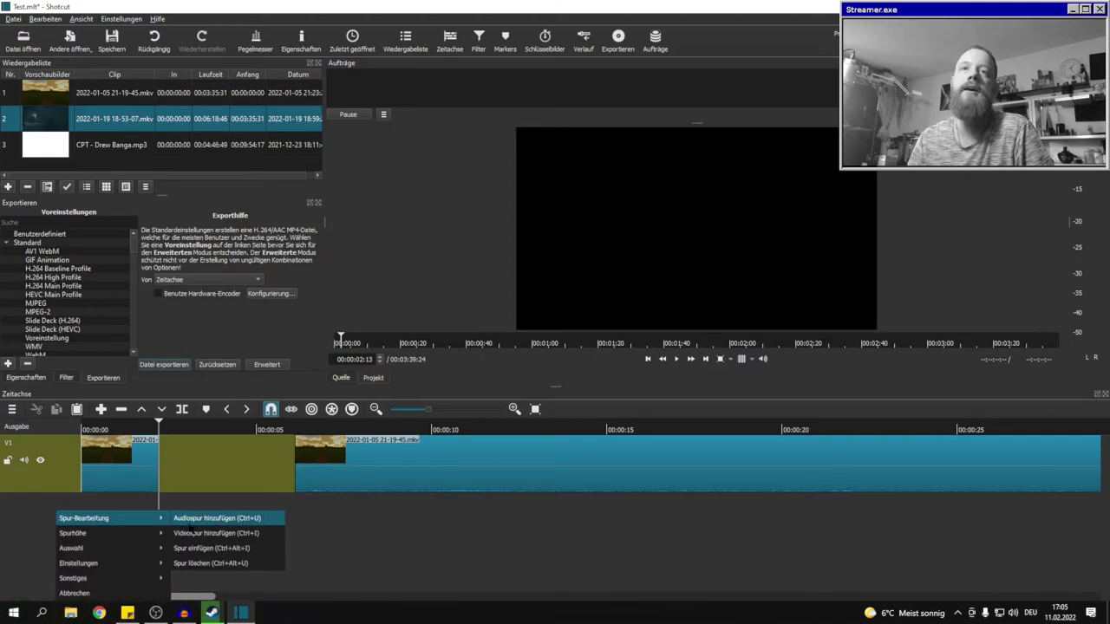
click(212, 532)
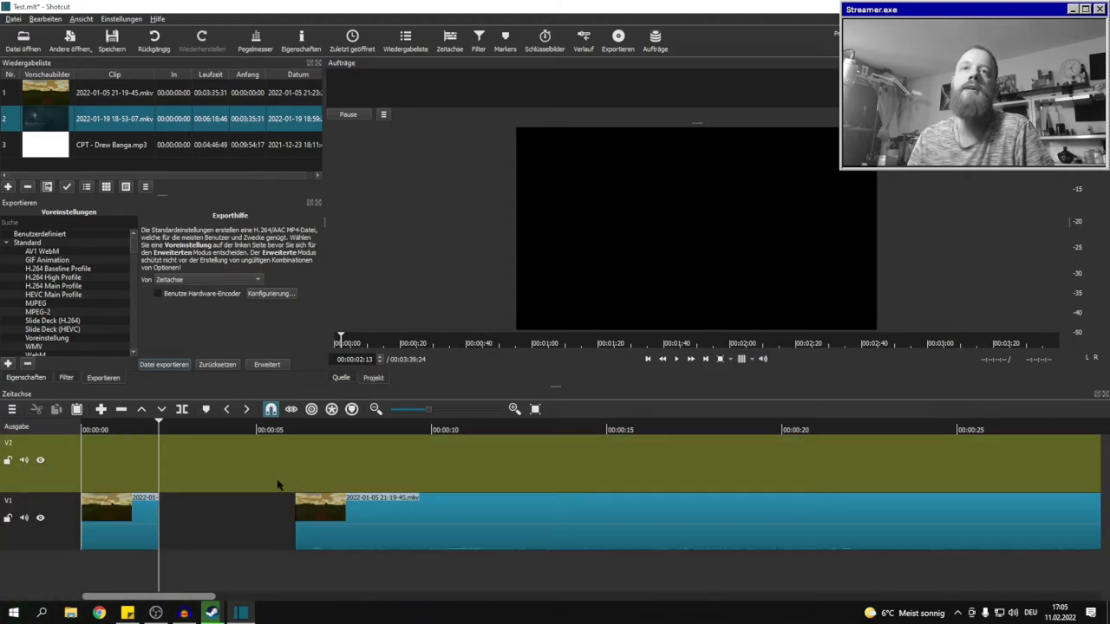
drag(107, 120, 151, 513)
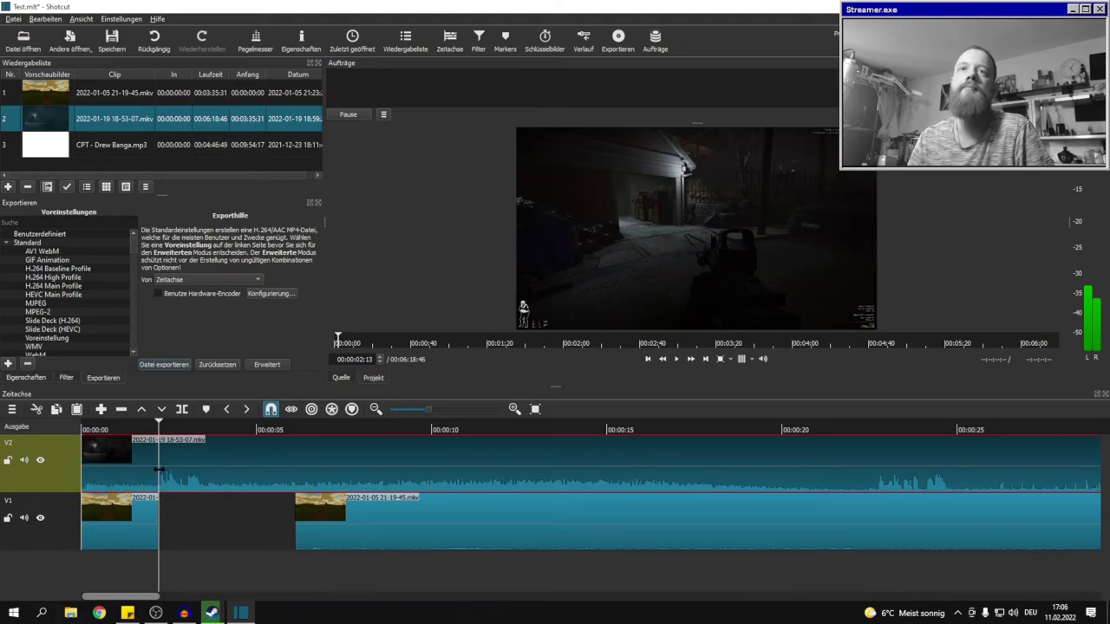
click(270, 409)
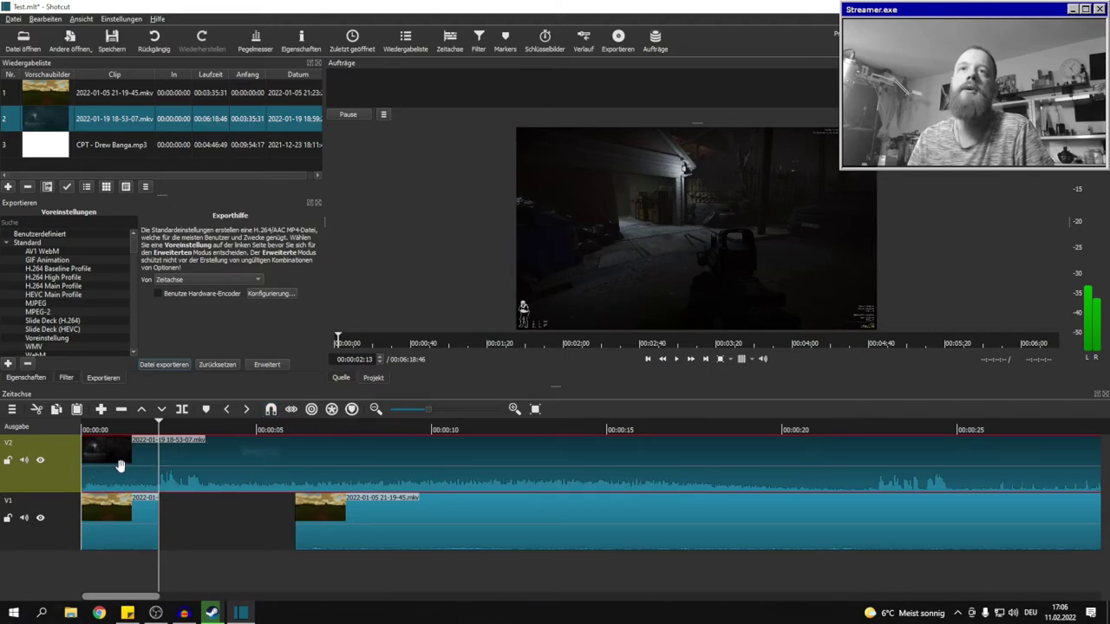
key(i)
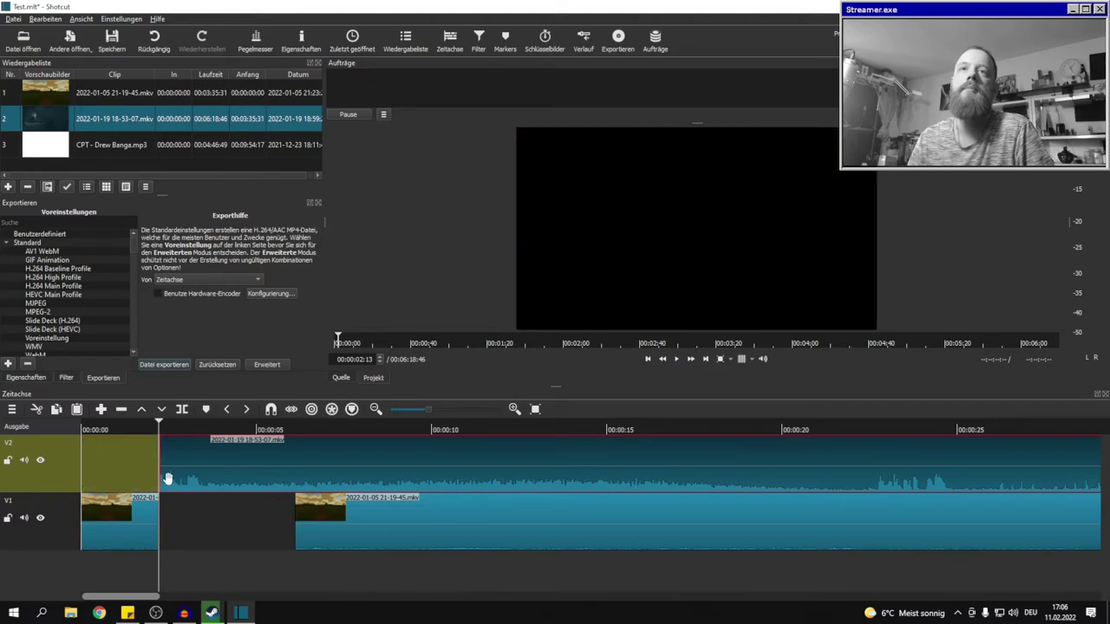
click(372, 512)
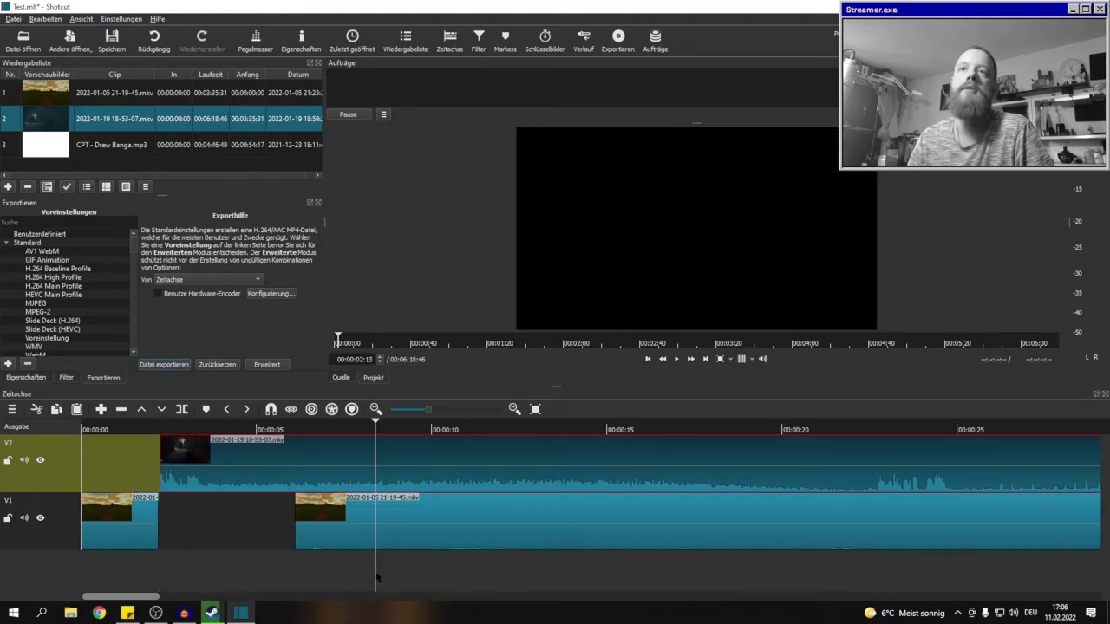
right_click(373, 461)
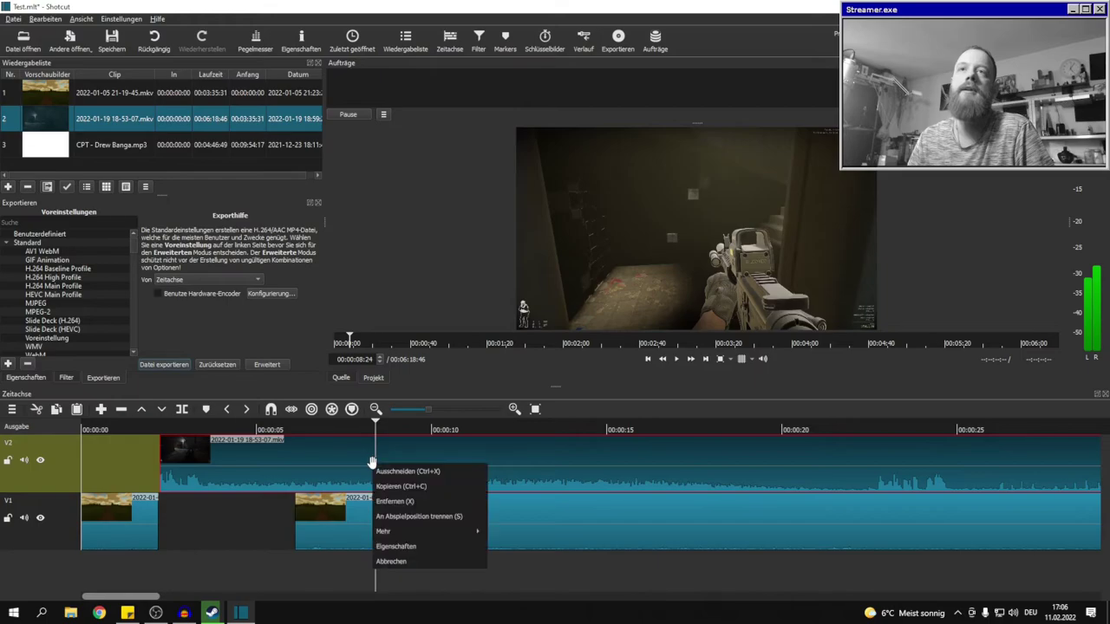
click(399, 513)
click(393, 477)
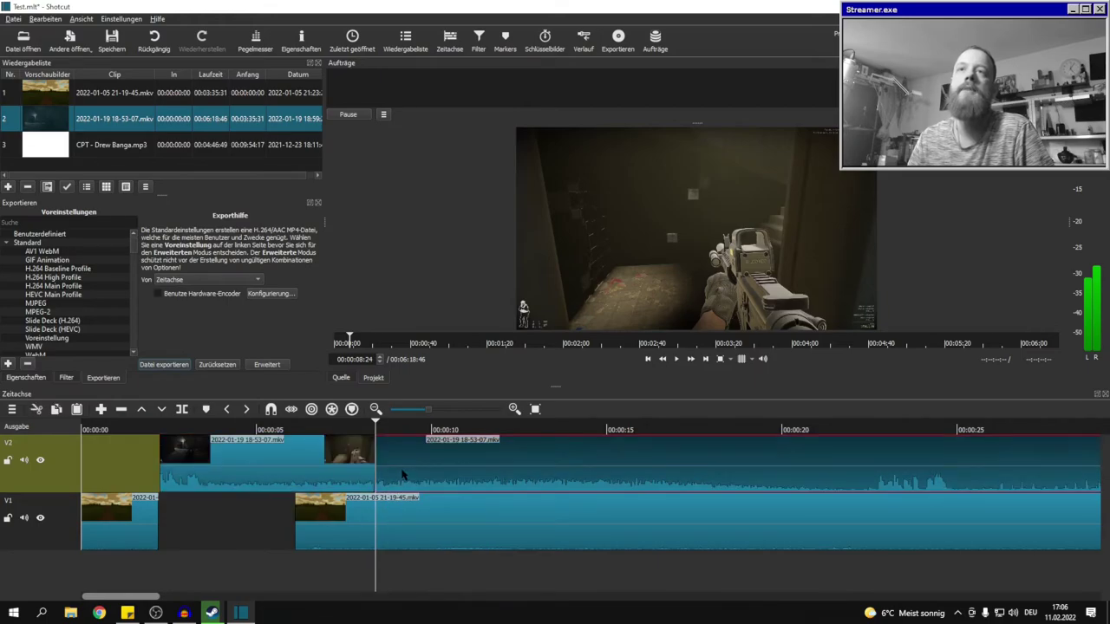
right_click(400, 470)
click(421, 479)
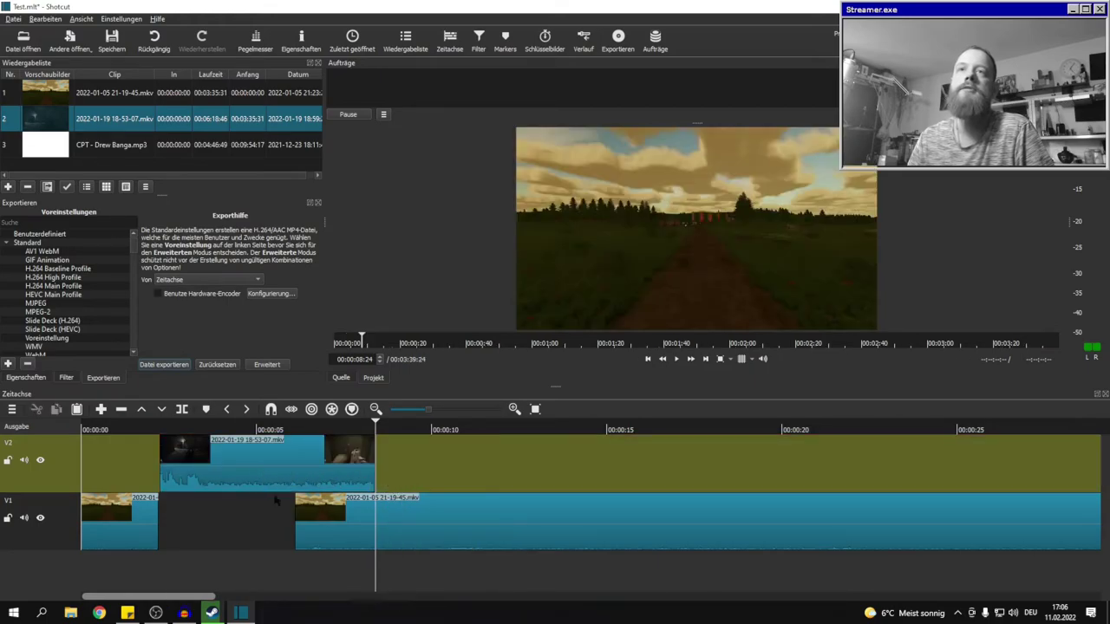
drag(423, 534, 528, 529)
drag(123, 519, 128, 477)
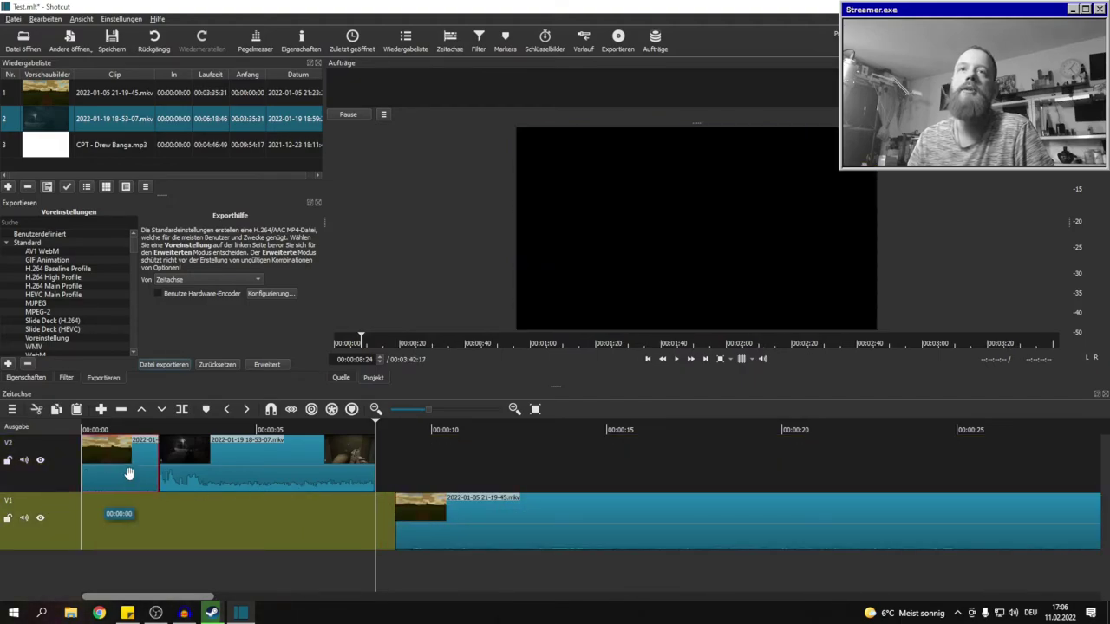
drag(460, 533, 434, 472)
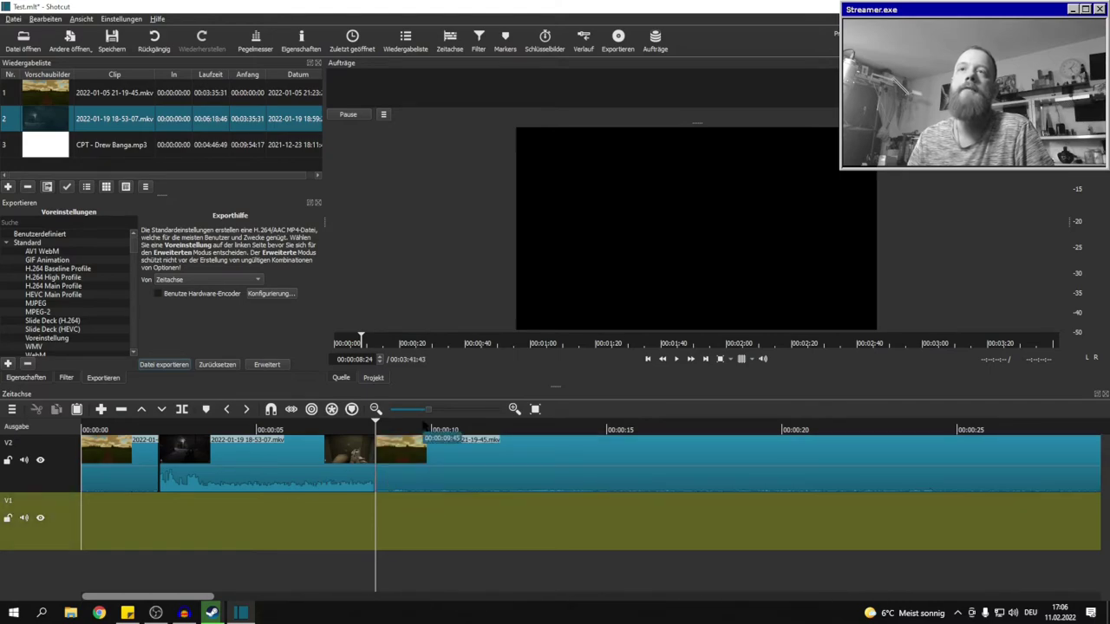
Overlap the neighbouring V2 clips slightly at both joins to create two short crossfade transitions.
scroll(396, 498, up, 2)
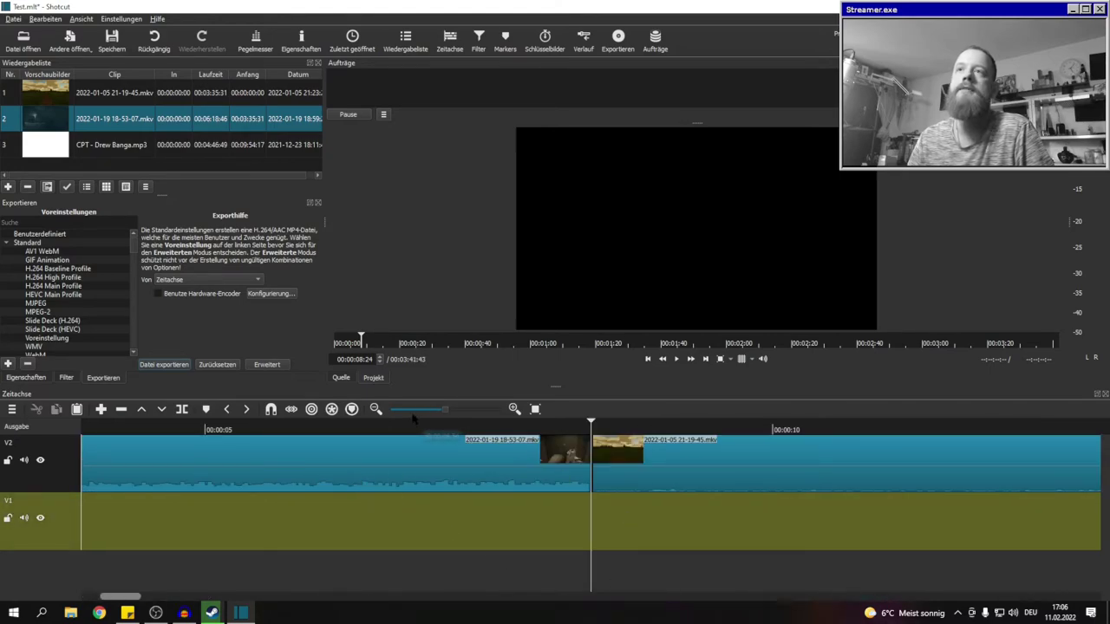
drag(117, 597, 104, 596)
drag(318, 473, 297, 479)
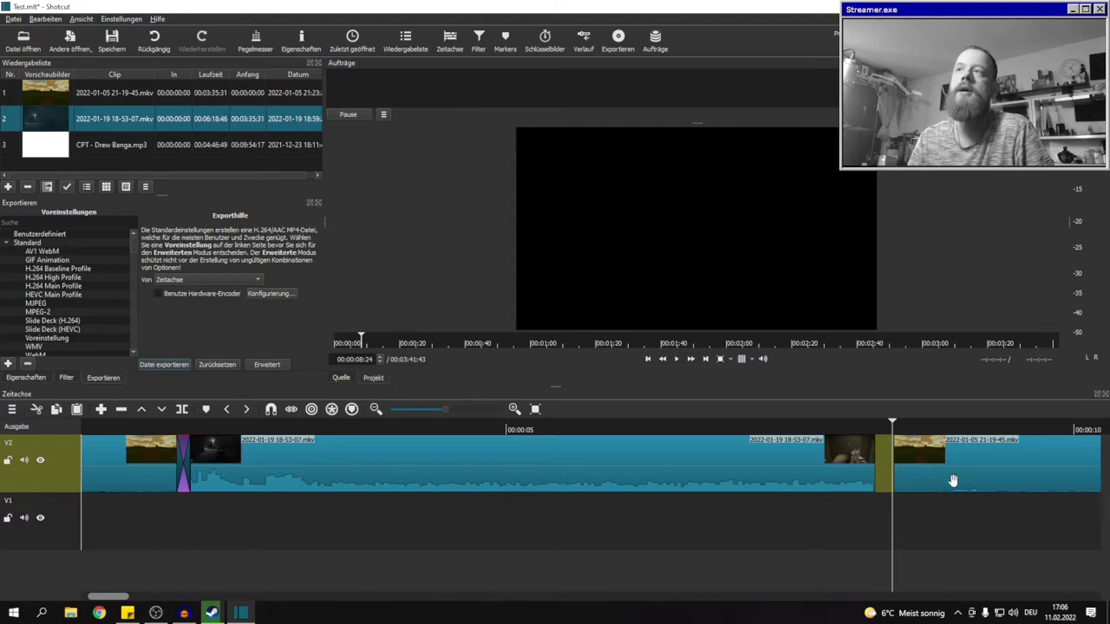
drag(952, 480, 930, 488)
Delete the empty video track V1 below the edited clips.
drag(110, 147, 135, 405)
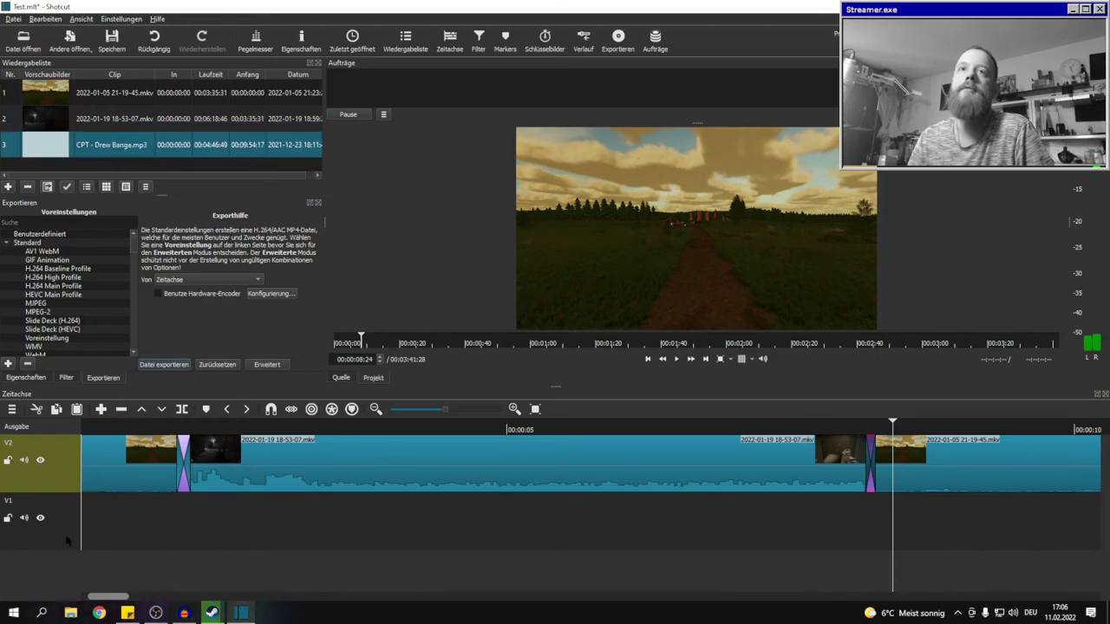
click(62, 541)
right_click(62, 512)
mouse_move(89, 521)
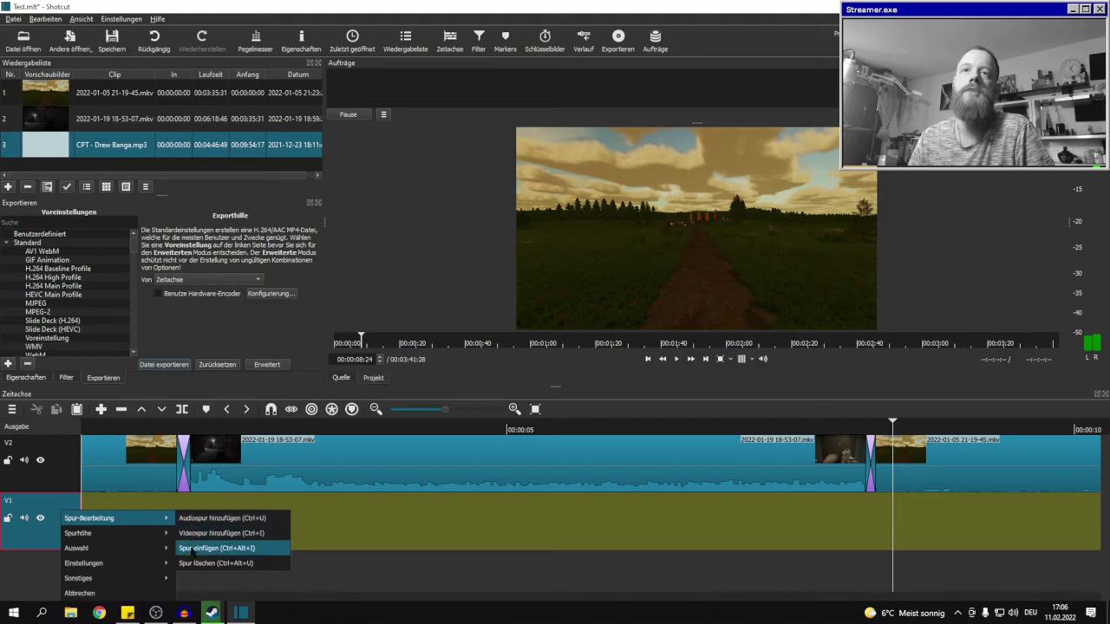
click(193, 563)
Add an audio track and place CPT - Drew Banga.mp3 on it, starting about 1 second into the timeline.
right_click(29, 514)
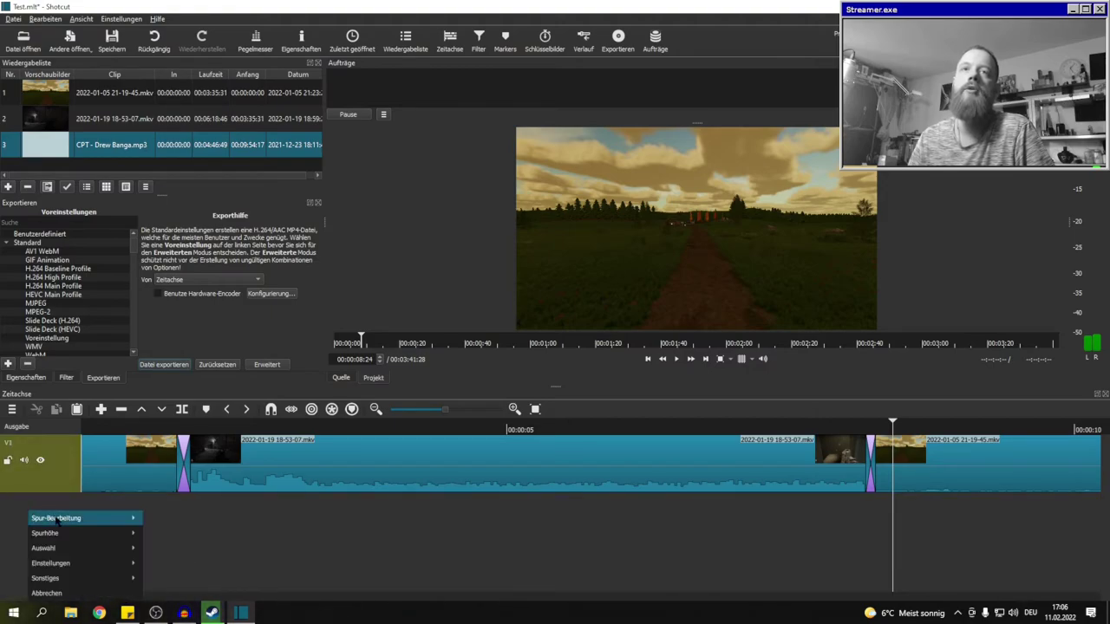
mouse_move(35, 518)
click(170, 518)
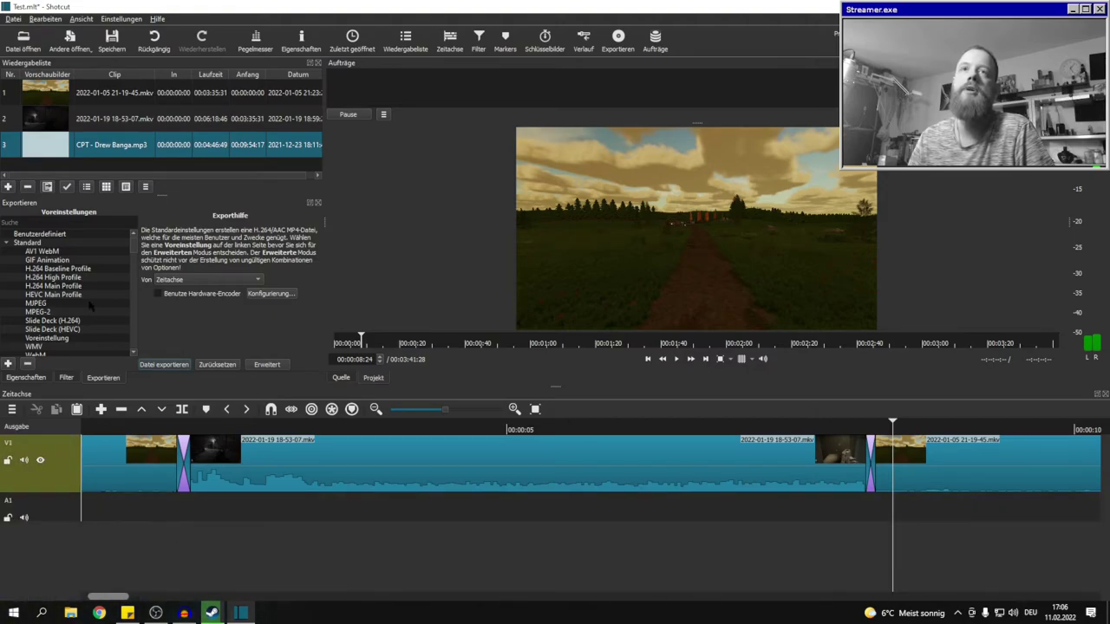
drag(100, 149, 73, 515)
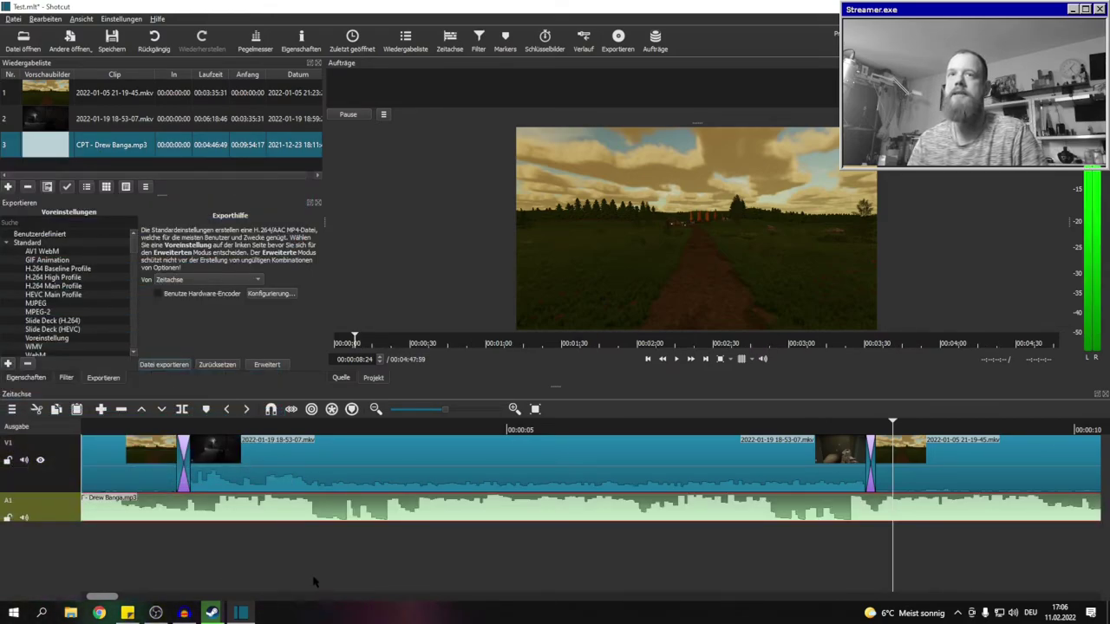
scroll(312, 587, left, 3)
click(423, 410)
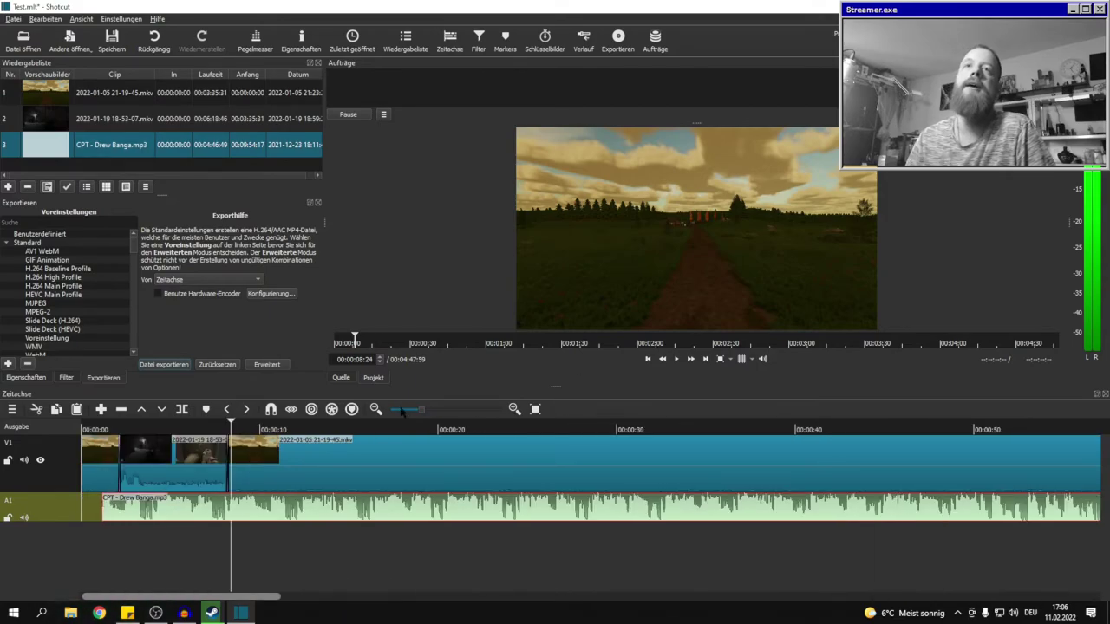
click(176, 485)
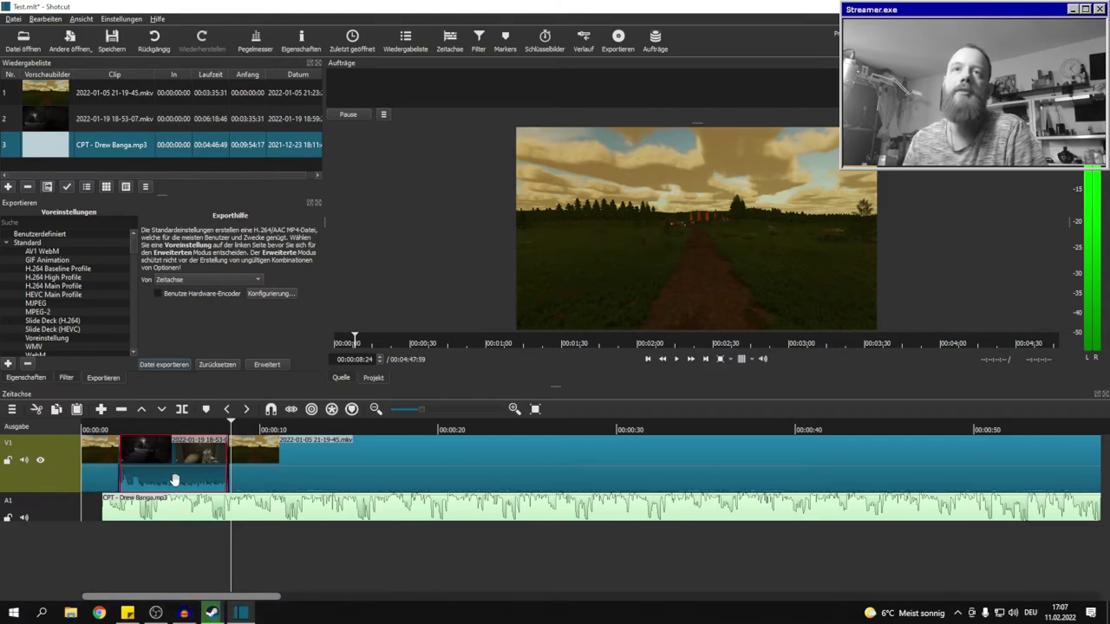
right_click(174, 481)
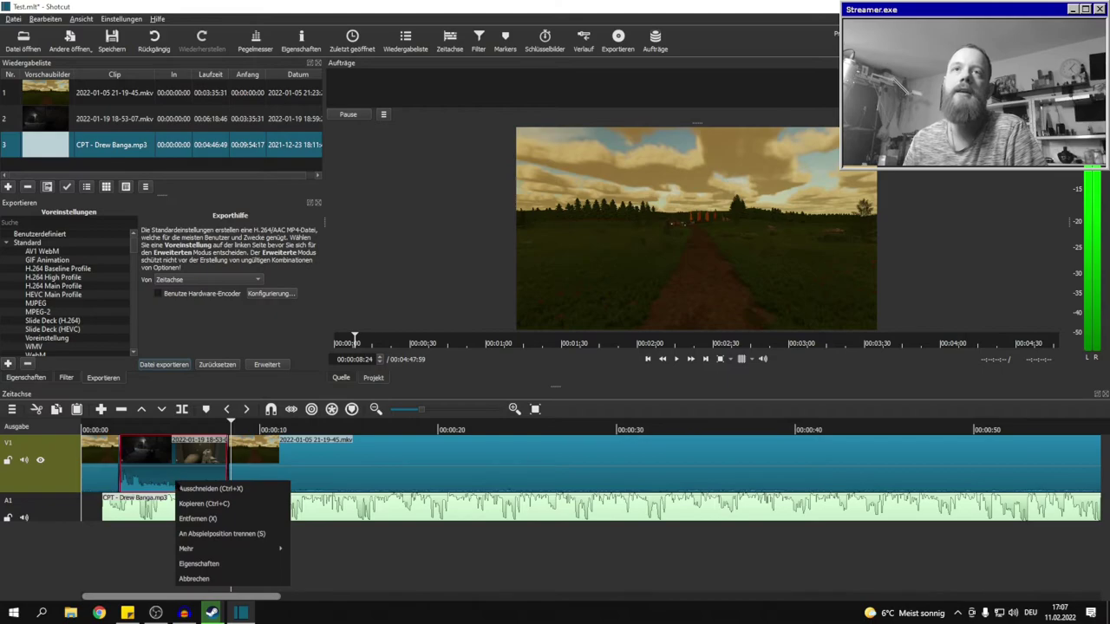
mouse_move(247, 550)
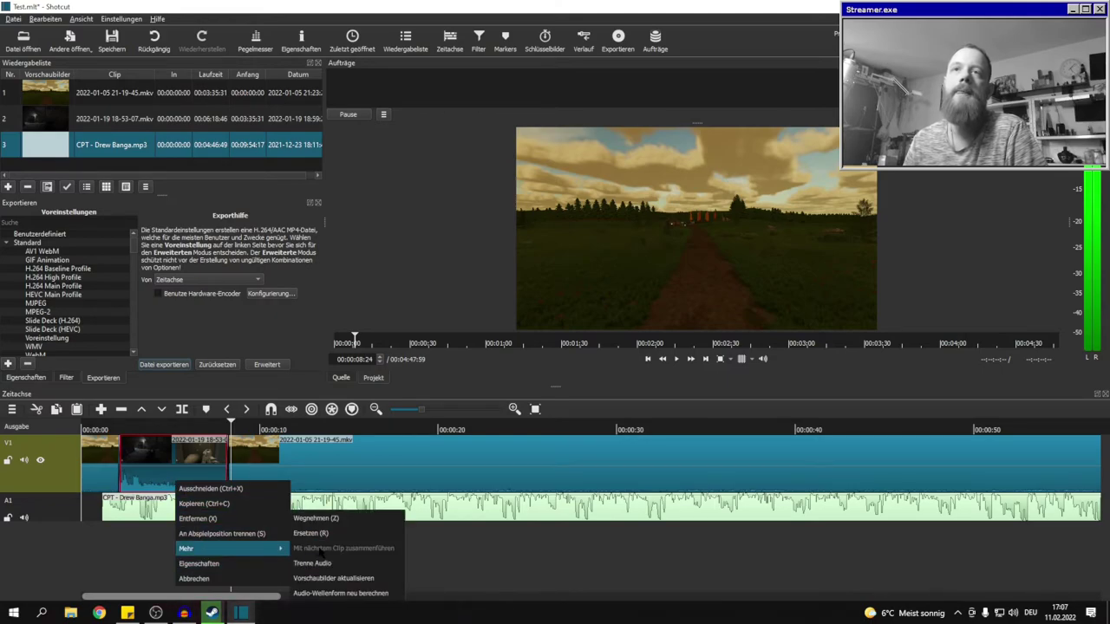
click(297, 564)
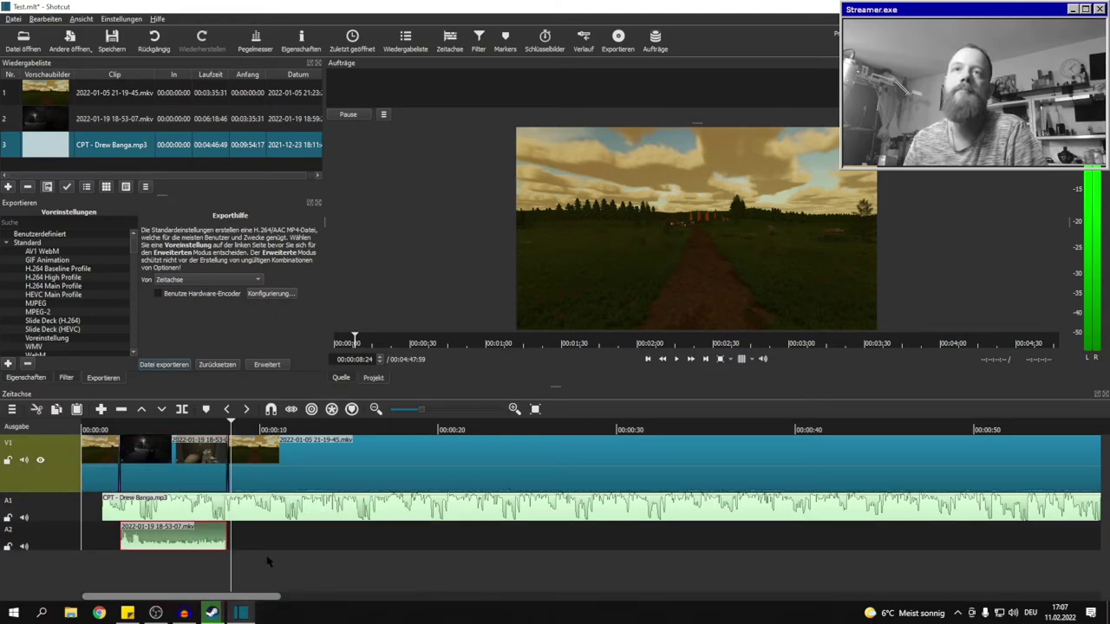
Set the detached clip's audio stream to "2: 2 ch 48 KHz aac" in its properties.
click(178, 545)
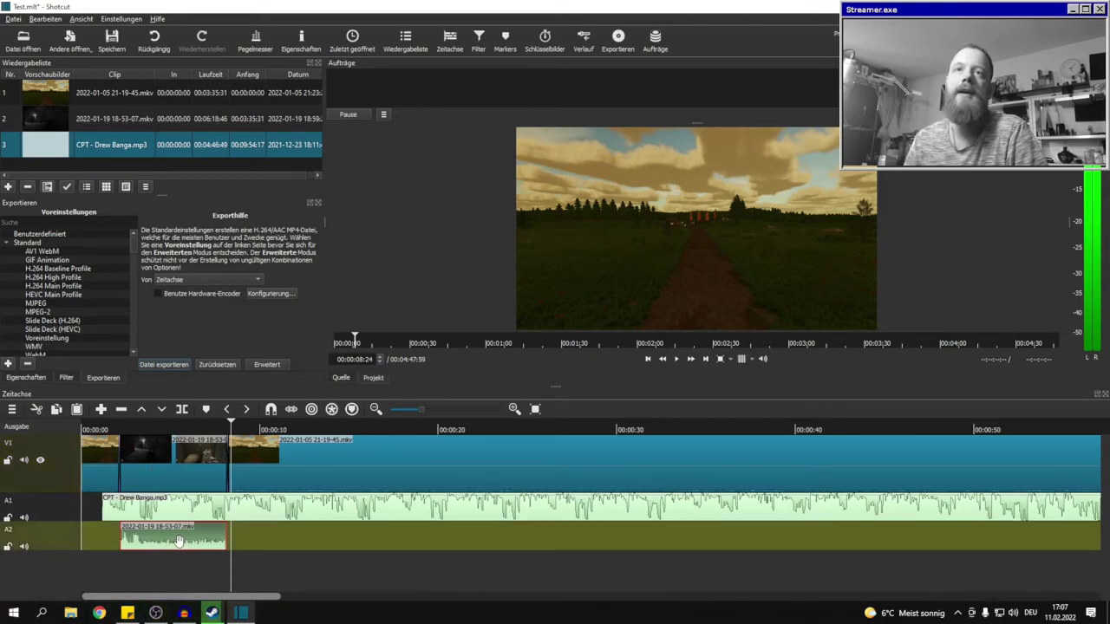
click(30, 382)
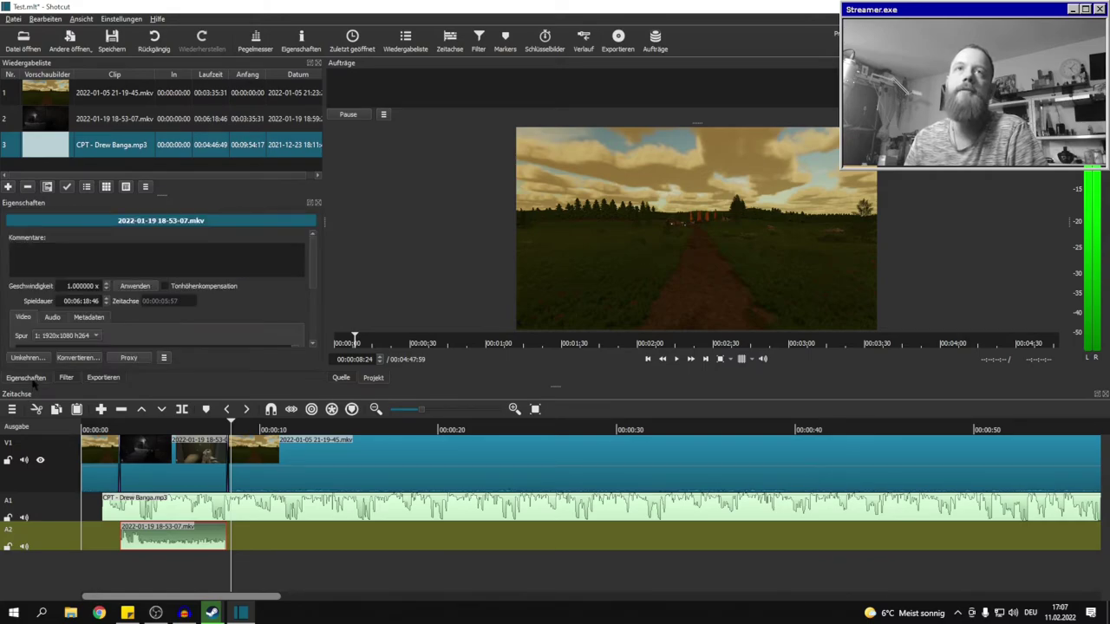
scroll(96, 345, down, 1)
click(52, 283)
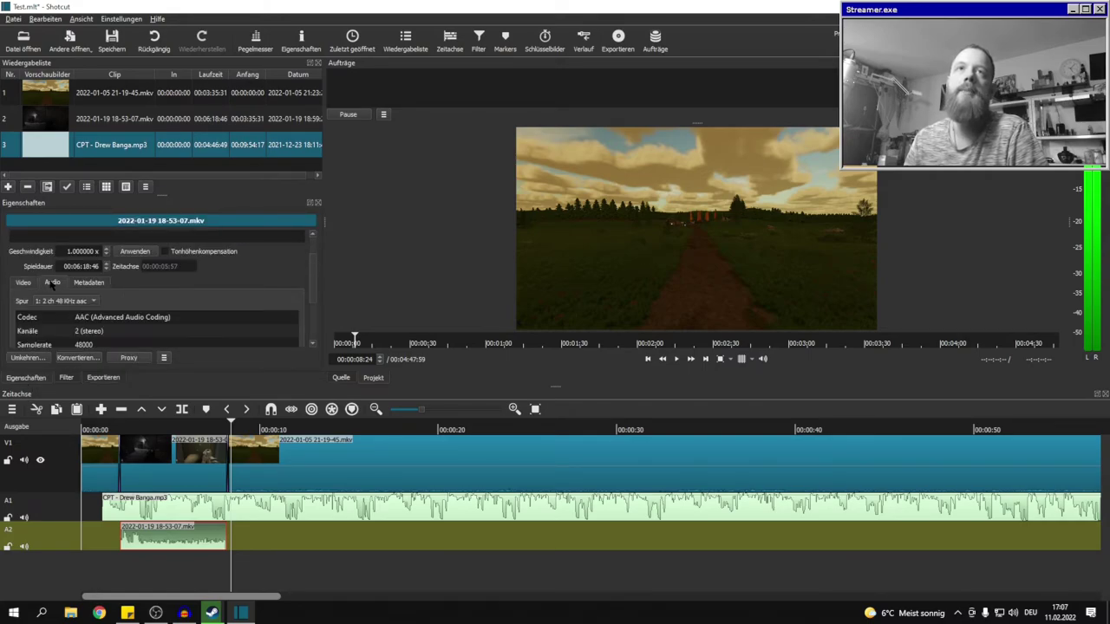
click(52, 301)
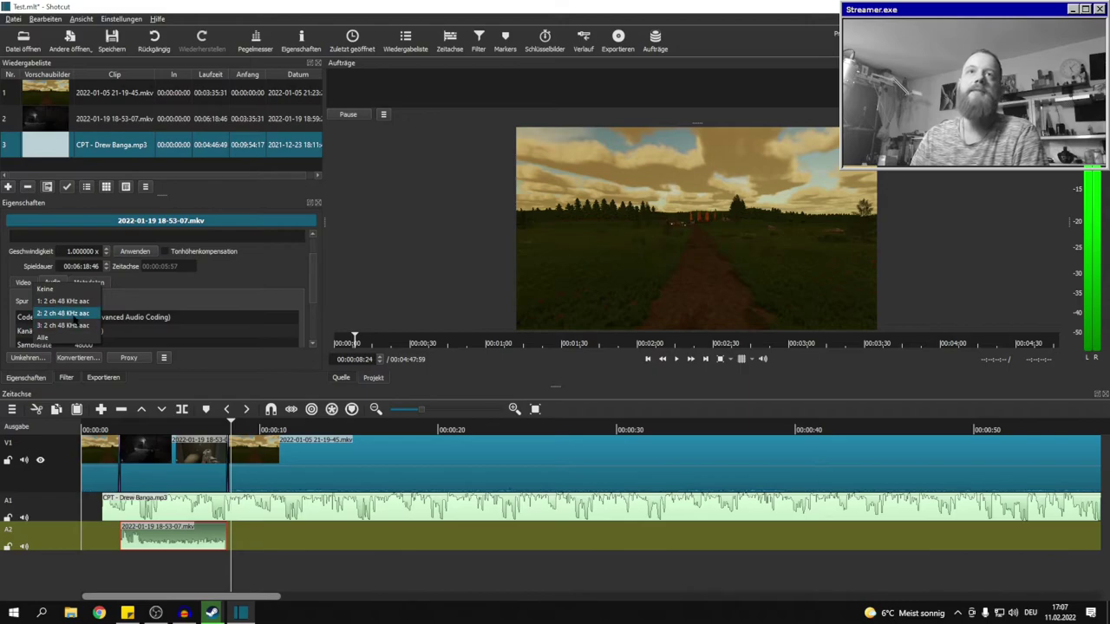
click(75, 302)
click(65, 300)
click(59, 319)
click(66, 338)
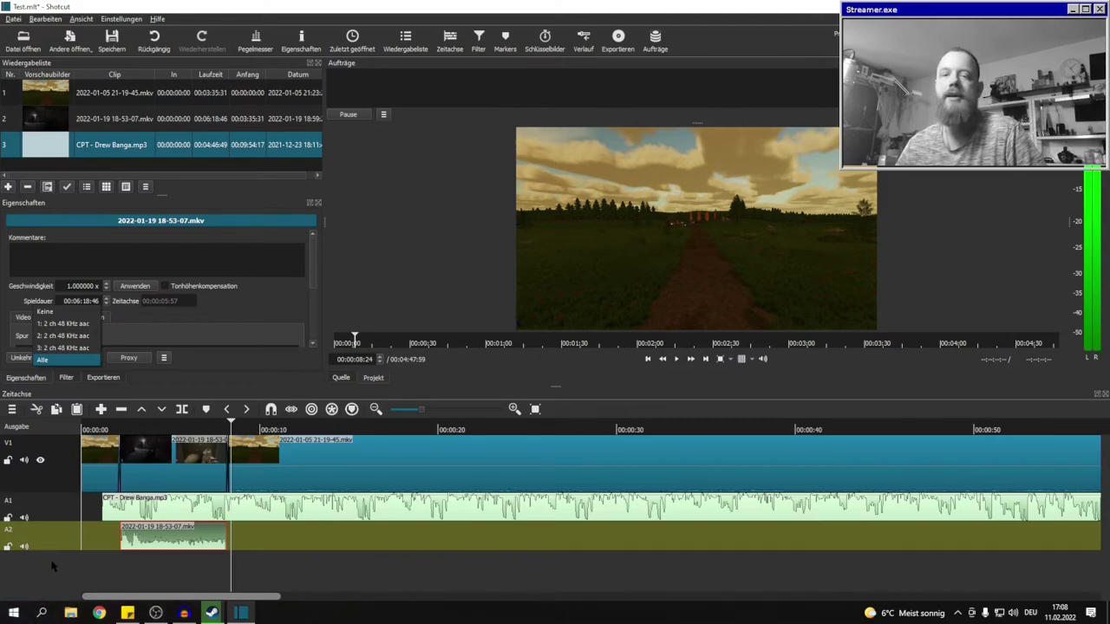
click(214, 392)
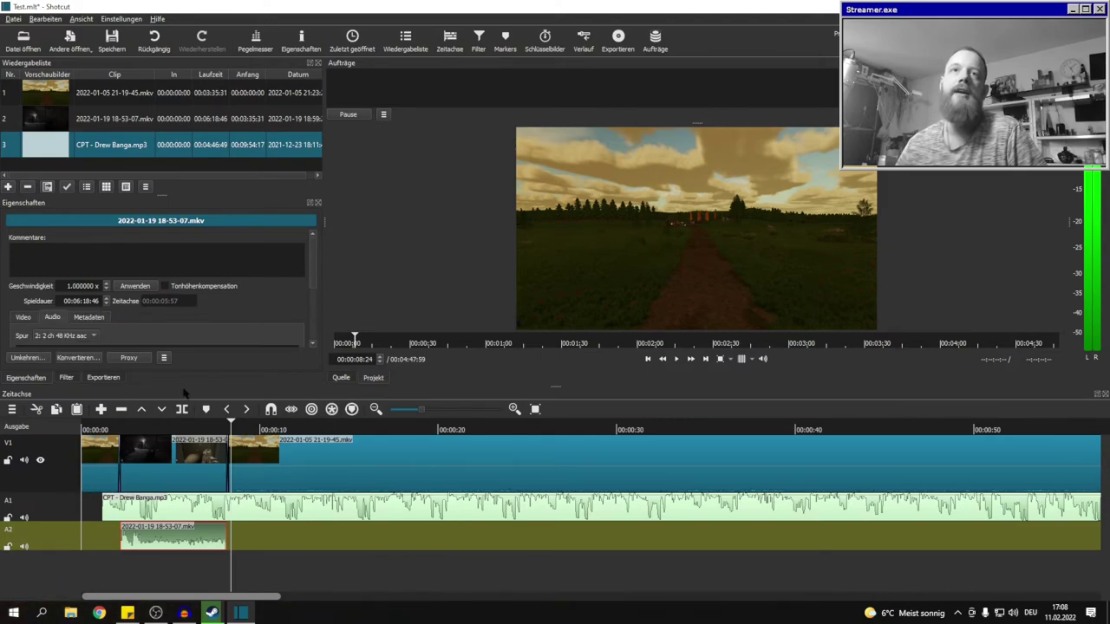
Add the audio filter Verstärkung / Lautstärke to the detached audio clip on A2.
click(66, 378)
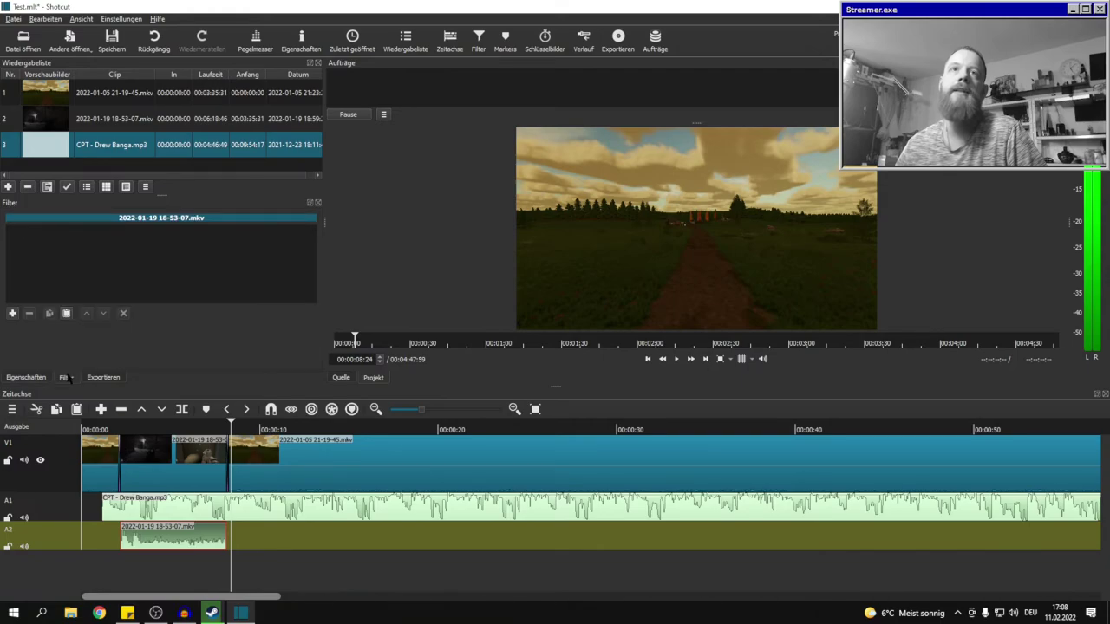
click(13, 314)
click(131, 248)
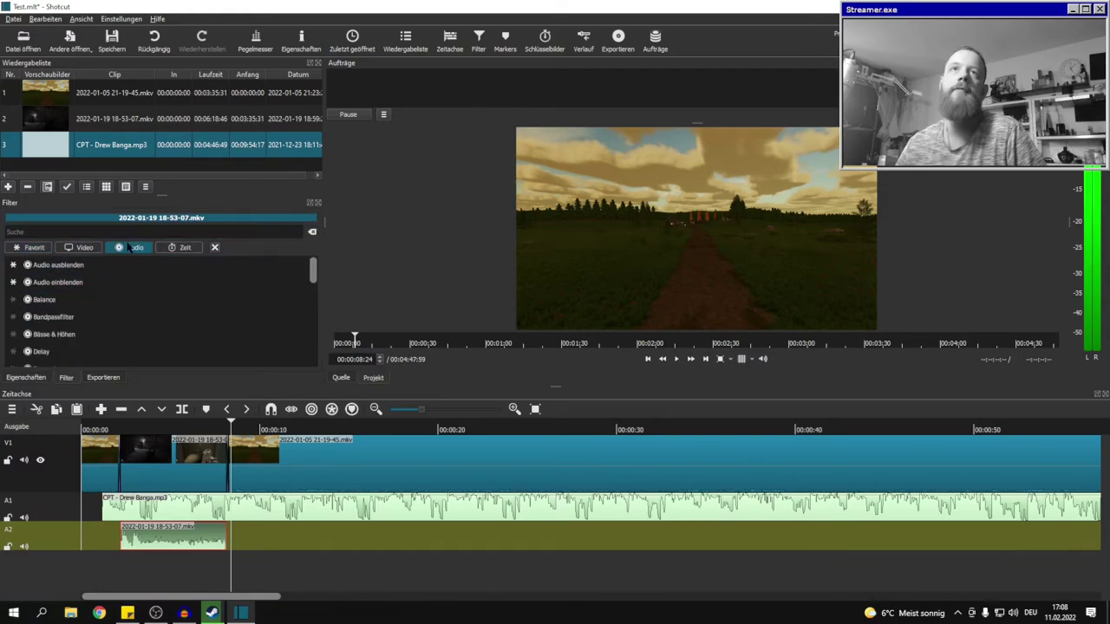
drag(312, 273, 315, 366)
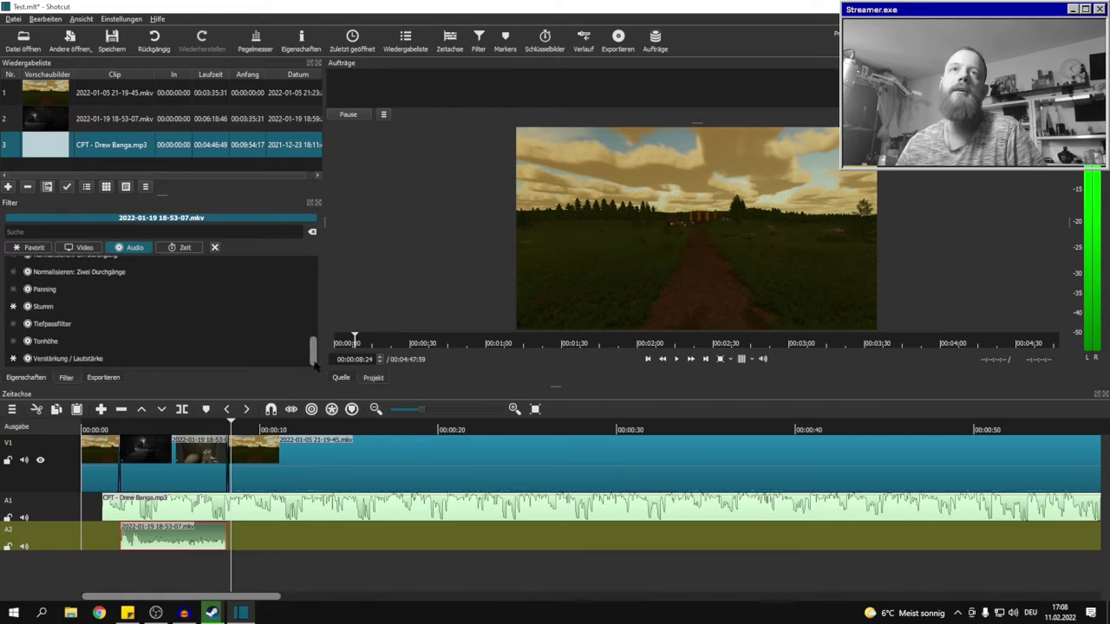
click(93, 359)
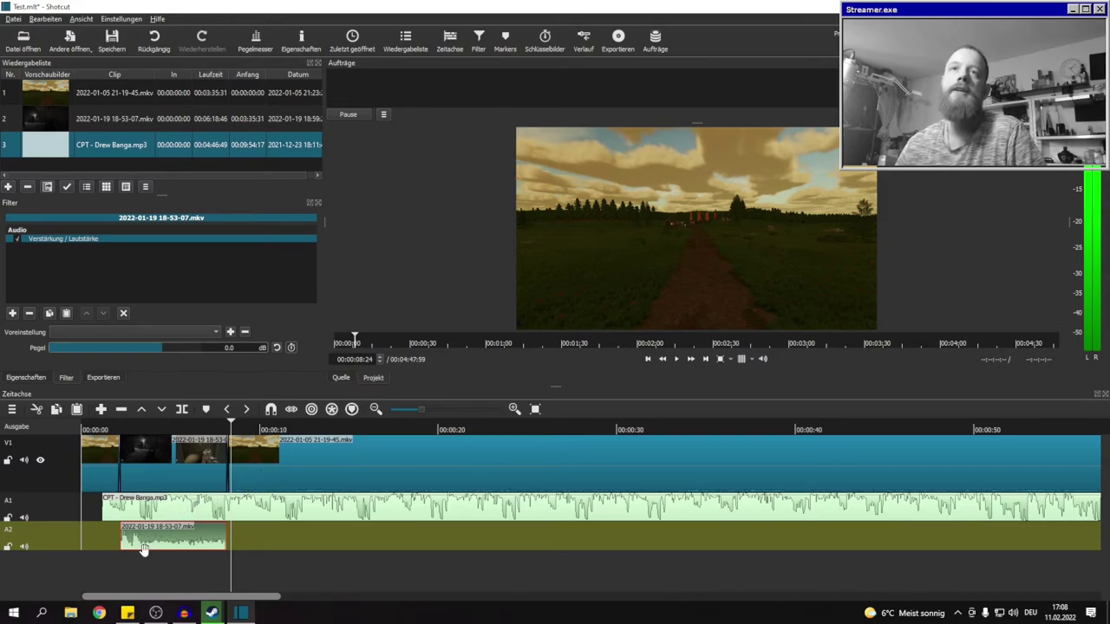
Play the timeline from its beginning to check transitions and sound, pausing at 00:00:12:04.
click(110, 578)
click(677, 358)
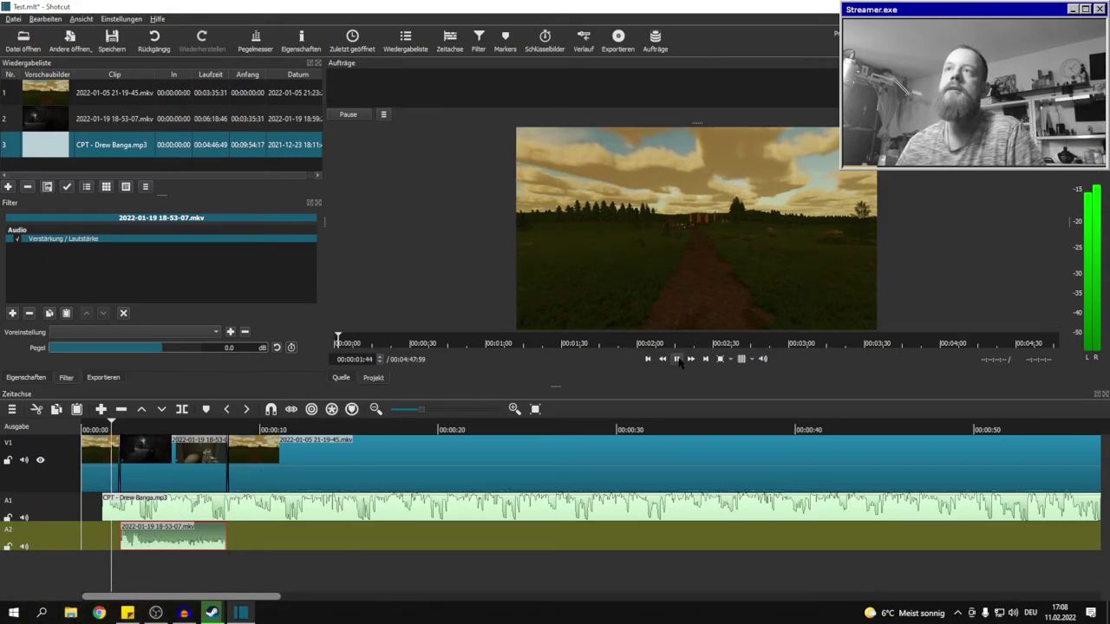
click(677, 358)
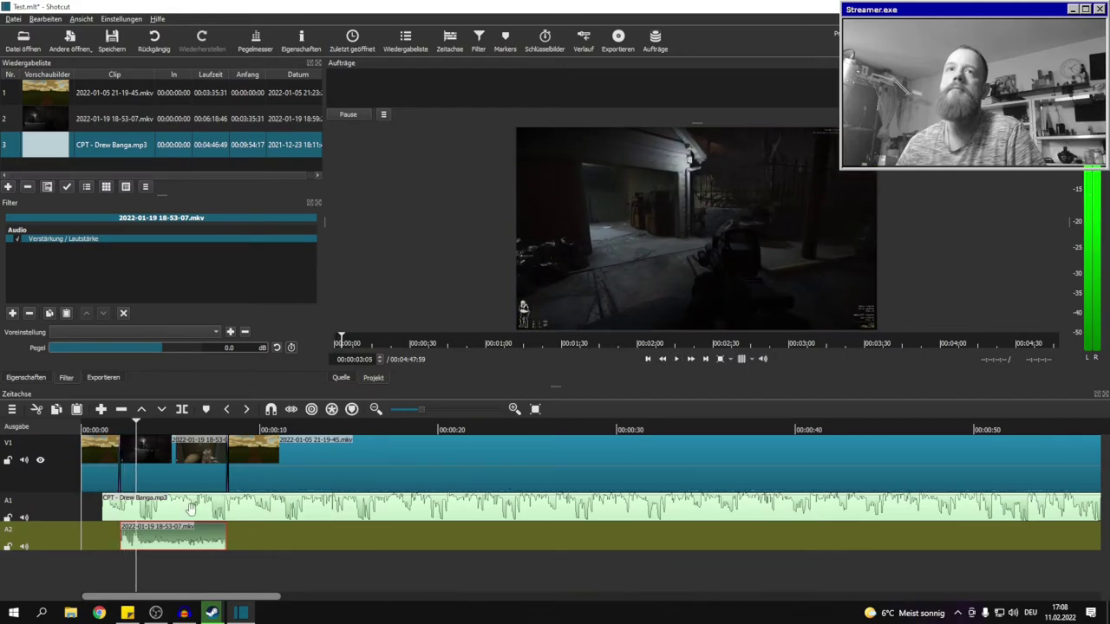
key(Home)
click(677, 358)
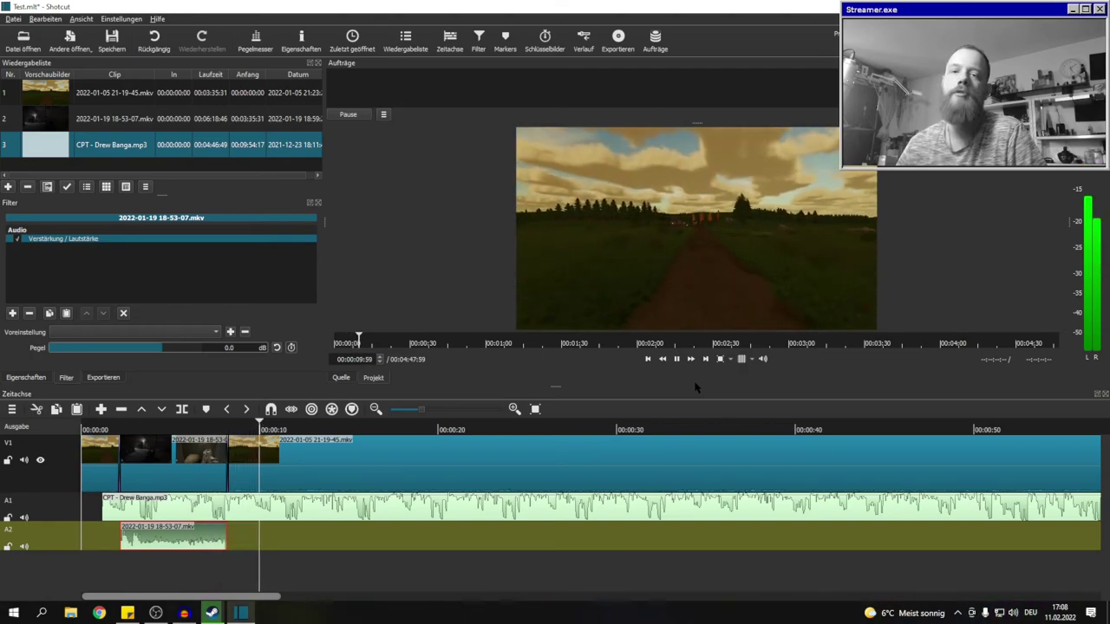
key(space)
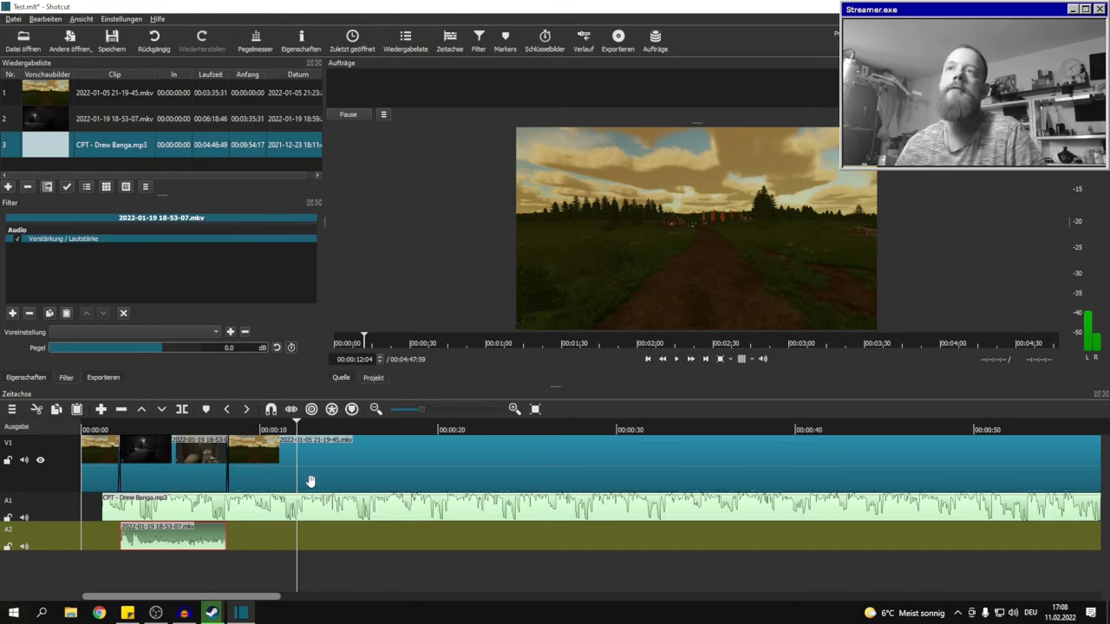
mouse_move(199, 596)
mouse_down()
mouse_move(966, 596)
mouse_move(209, 596)
mouse_up()
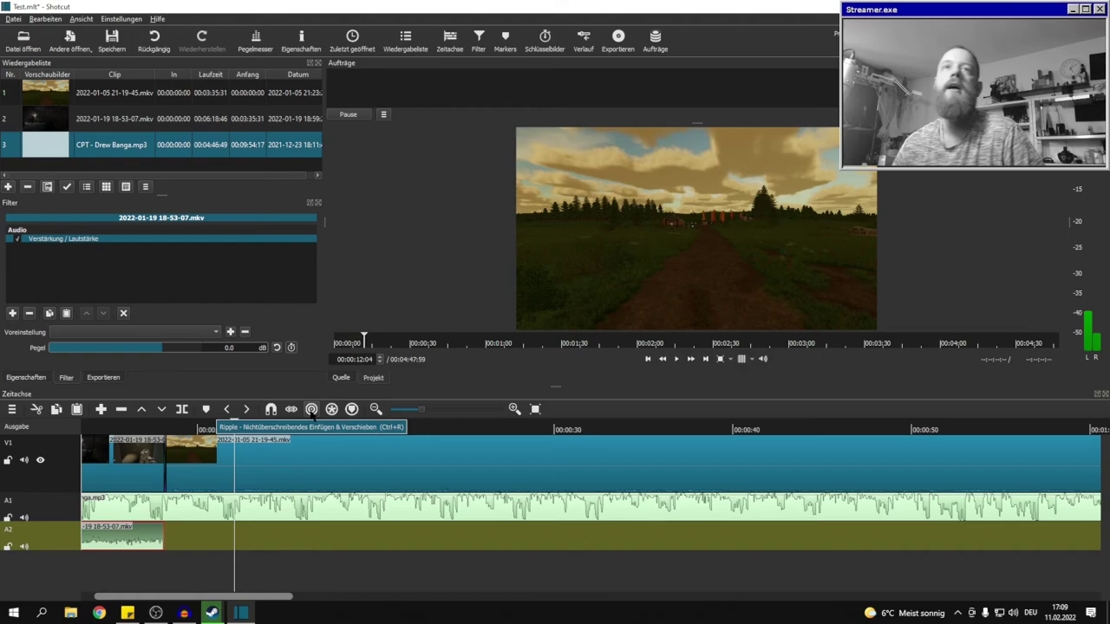
Select the YouTube preset in the export settings for the timeline.
click(103, 378)
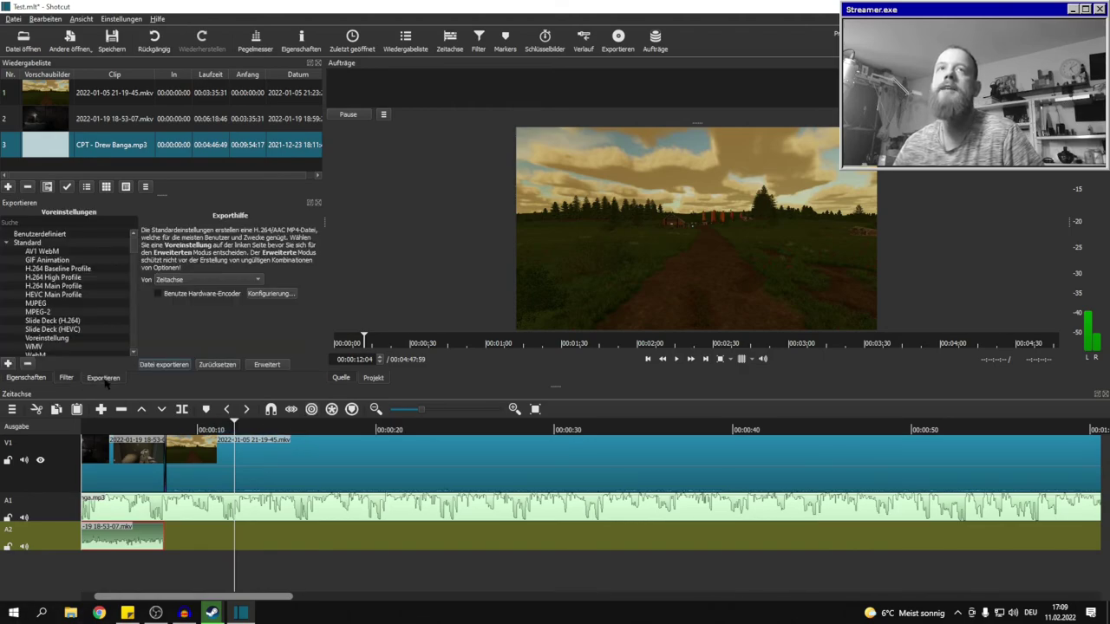
mouse_move(133, 246)
mouse_down()
mouse_move(138, 323)
mouse_move(136, 256)
mouse_up()
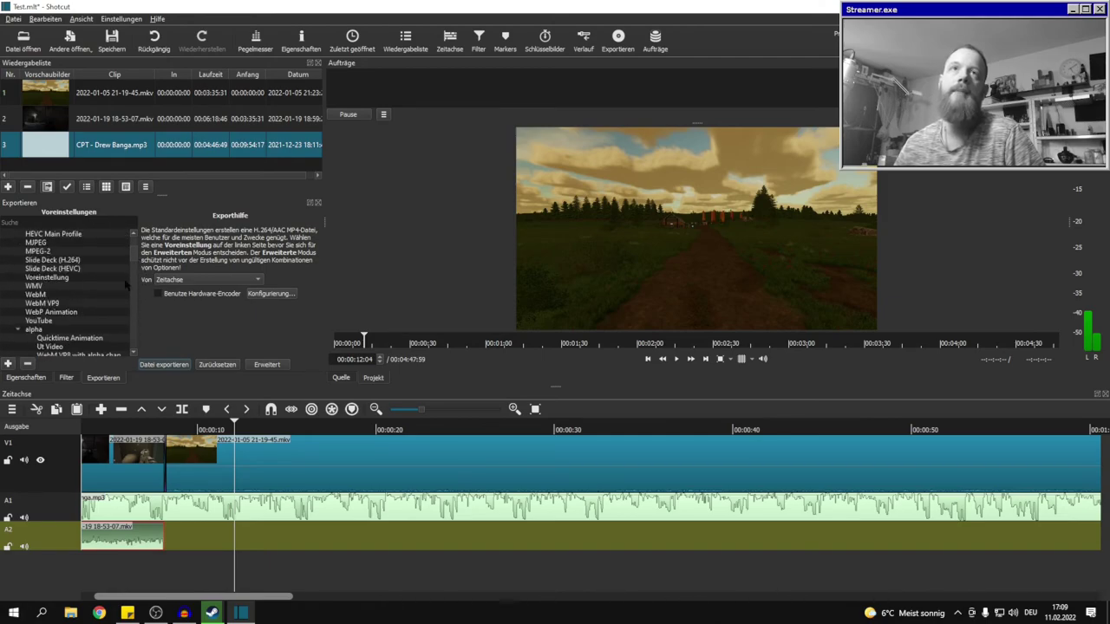
click(38, 321)
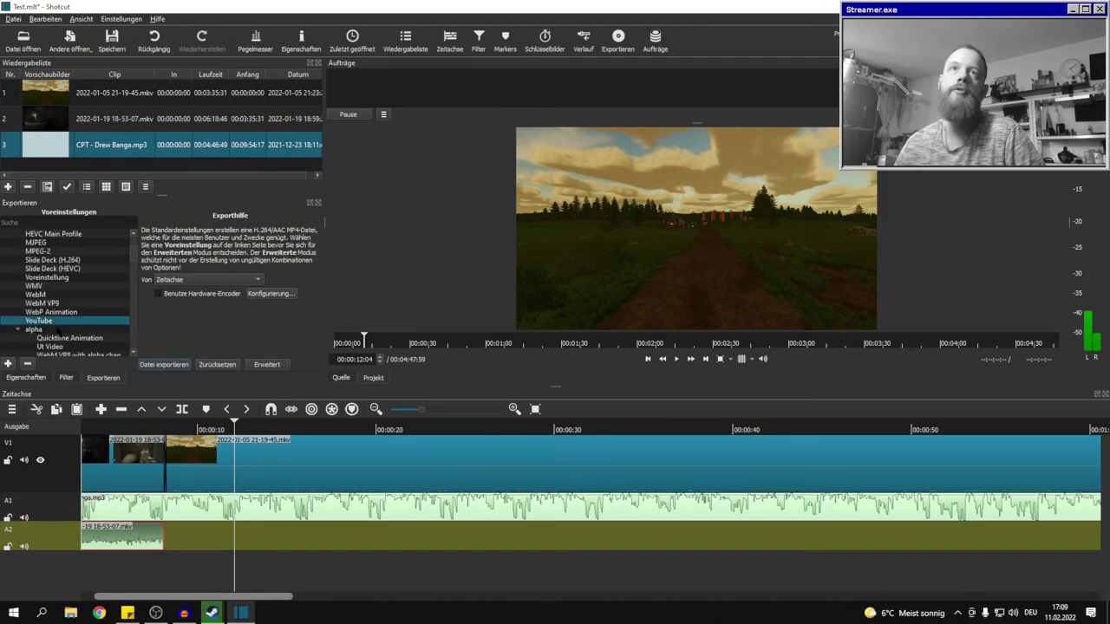
Show the advanced export settings, review the video parameters and set the codec quality to 99 %.
click(267, 365)
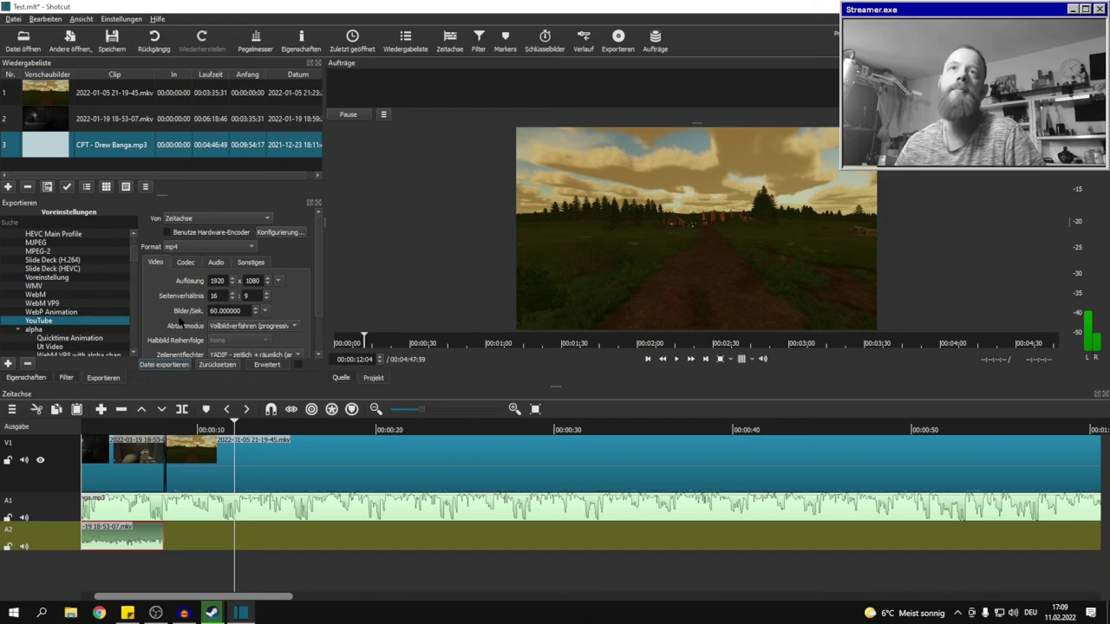
scroll(183, 321, down, 2)
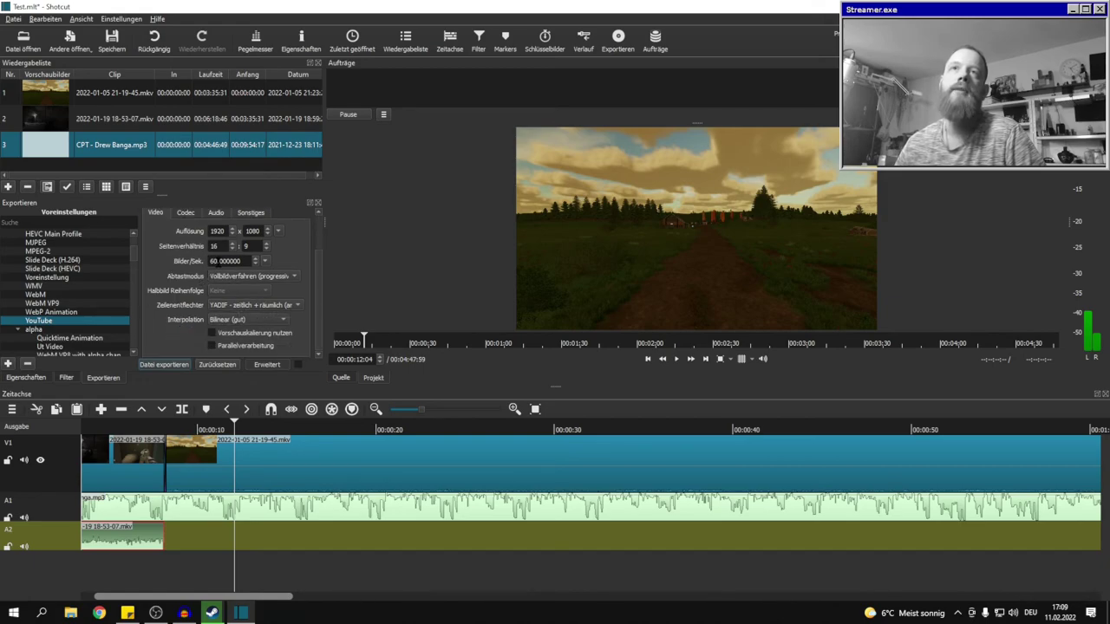
click(187, 214)
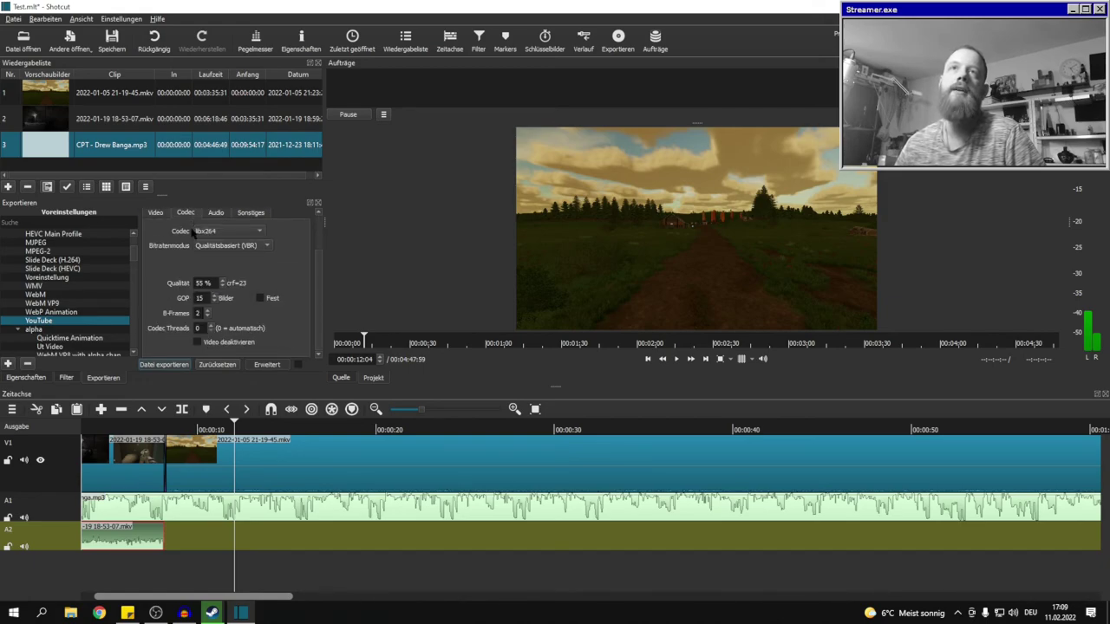
double_click(198, 284)
text(99)
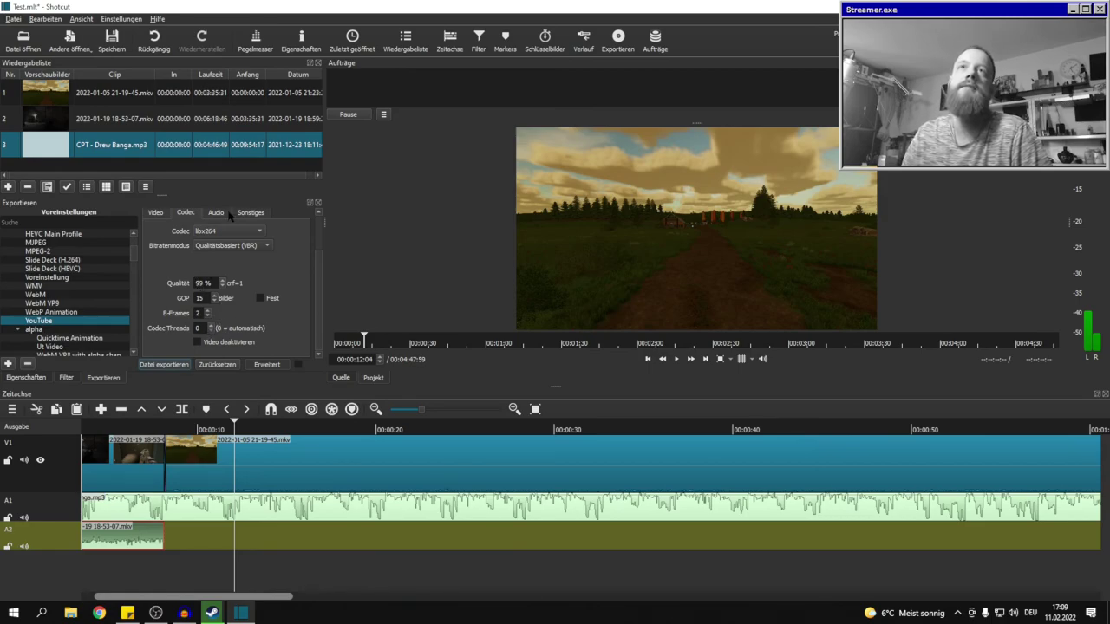
Look at the save location and file name offered for the exported video, and dismiss the dialog without exporting.
click(172, 367)
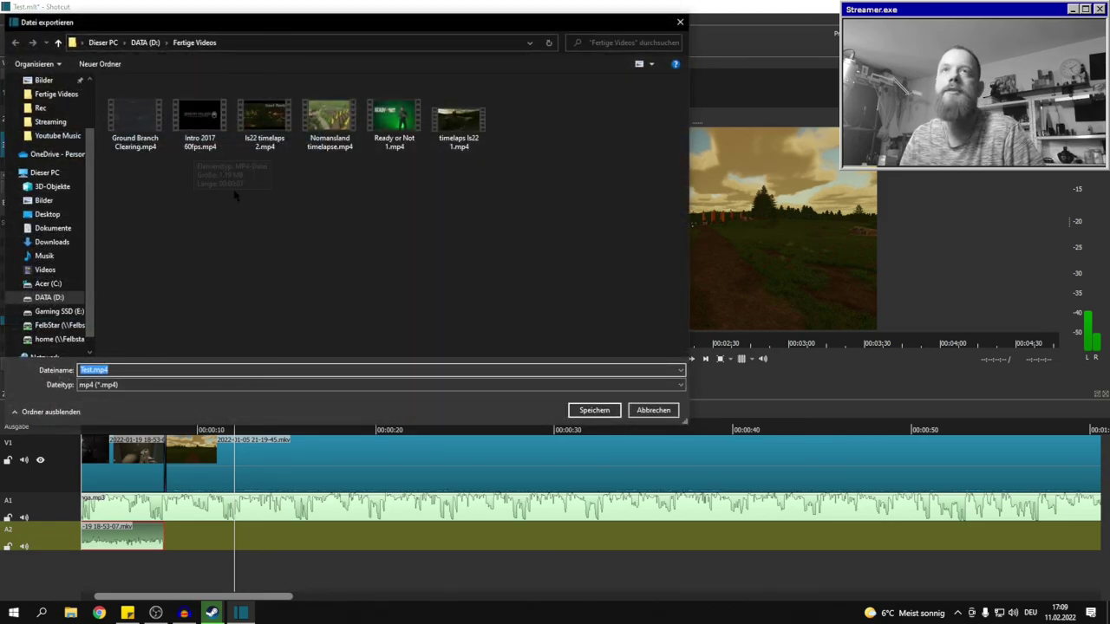
click(652, 411)
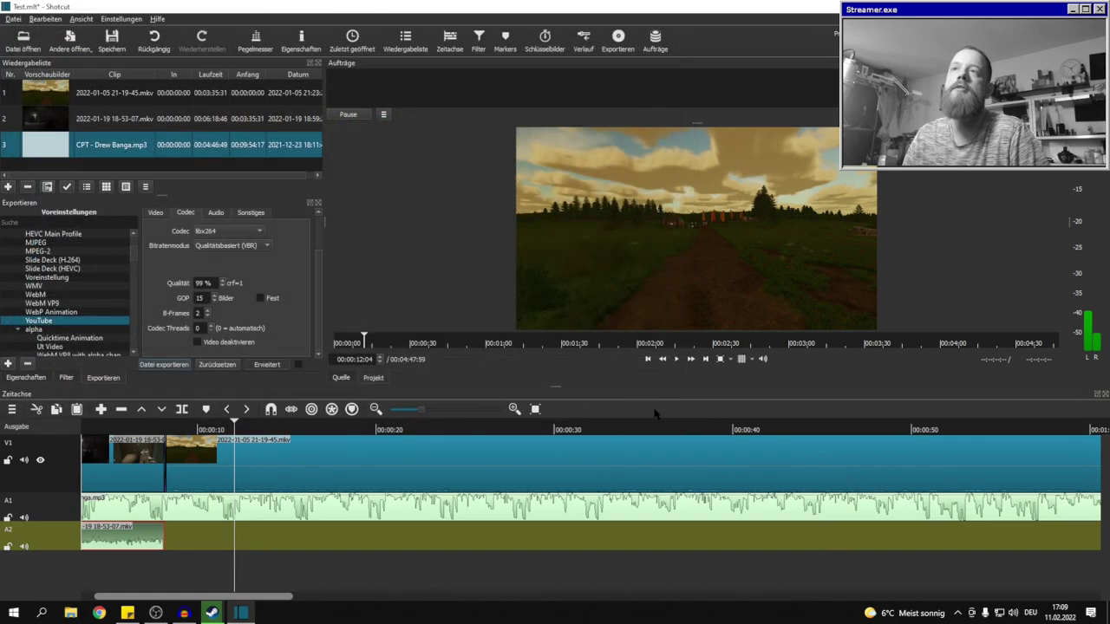